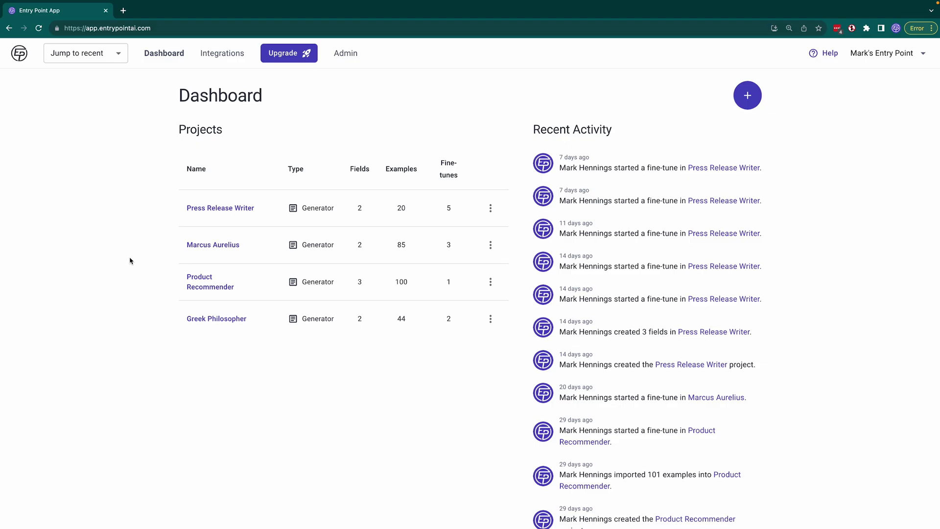
Step: Open the Press Release Writer project and examine the references and targets of its List of Facts and Press Release fields
click(200, 211)
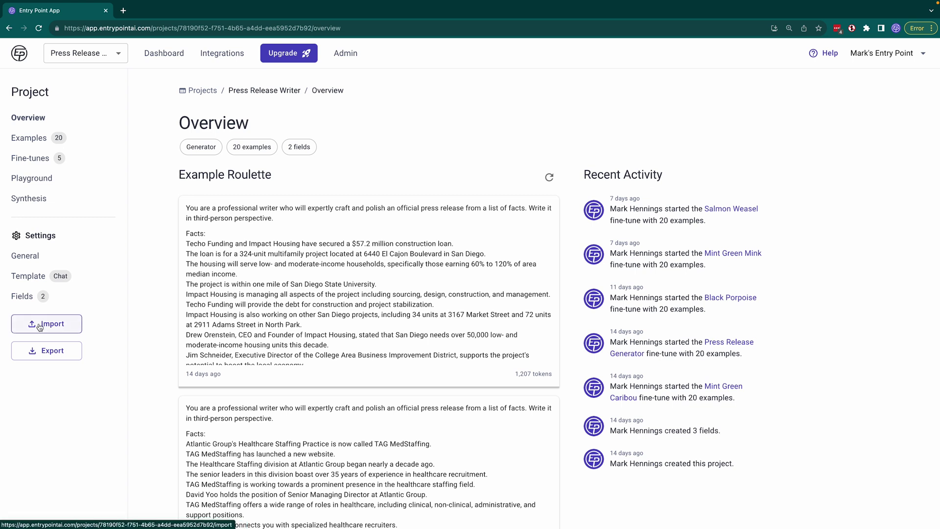
click(32, 298)
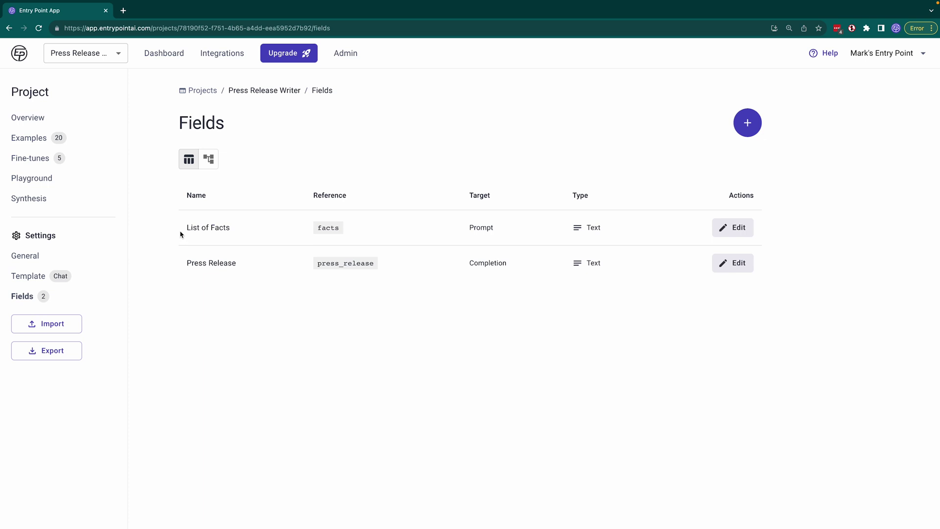
drag(182, 229, 358, 230)
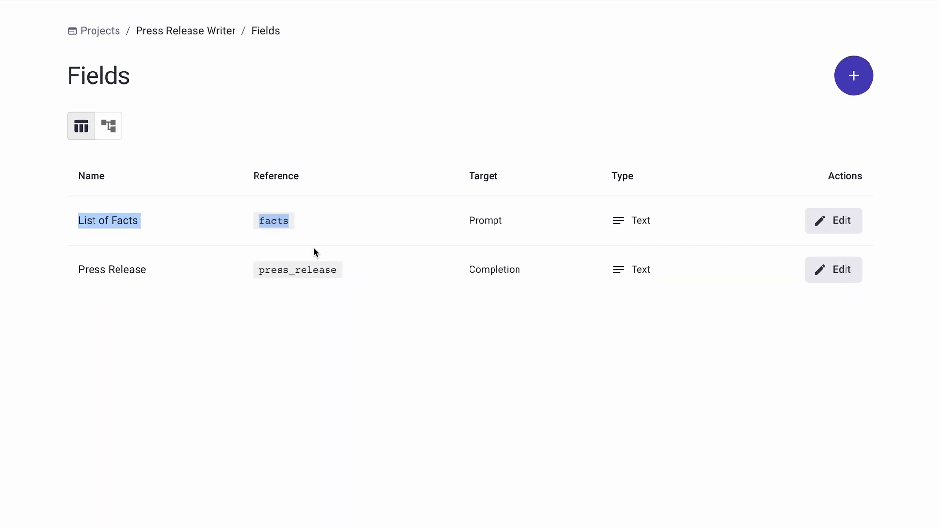
click(310, 246)
double_click(267, 220)
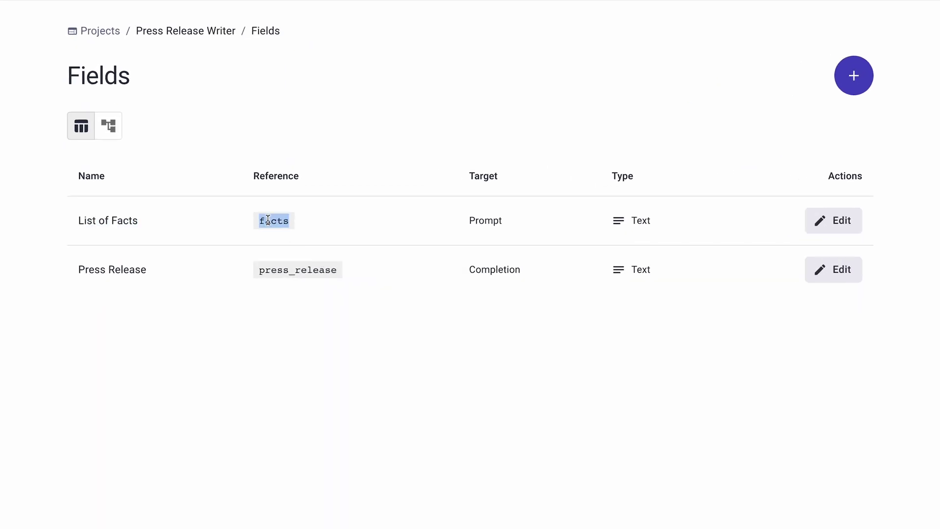
click(825, 225)
drag(456, 215, 539, 221)
drag(453, 268, 551, 269)
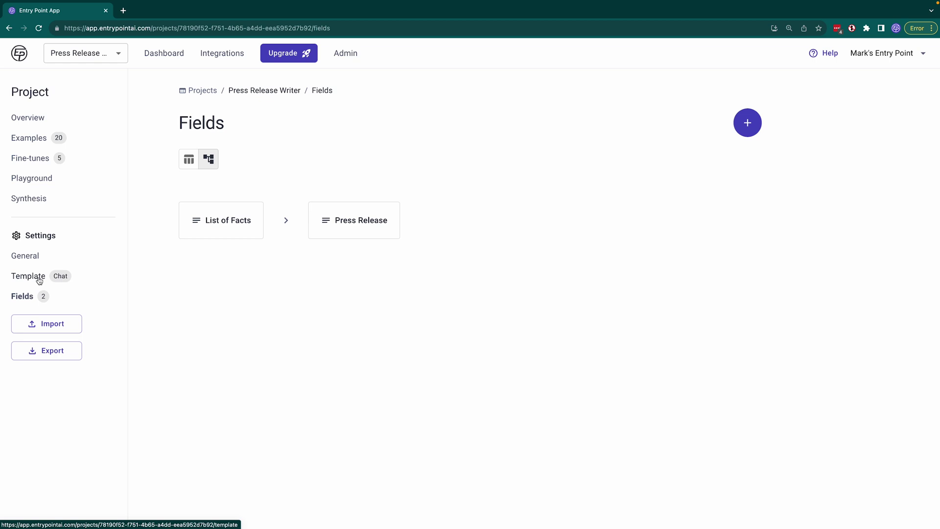
Step: In the project's template, remove {{facts}} from the user input and re-insert the List of Facts field on the line below "Facts:"
click(38, 277)
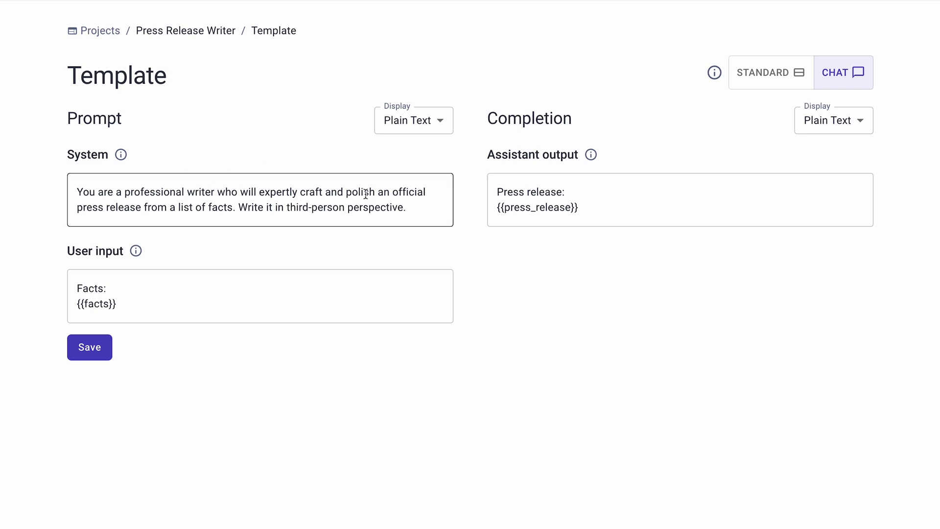
drag(221, 304, 26, 289)
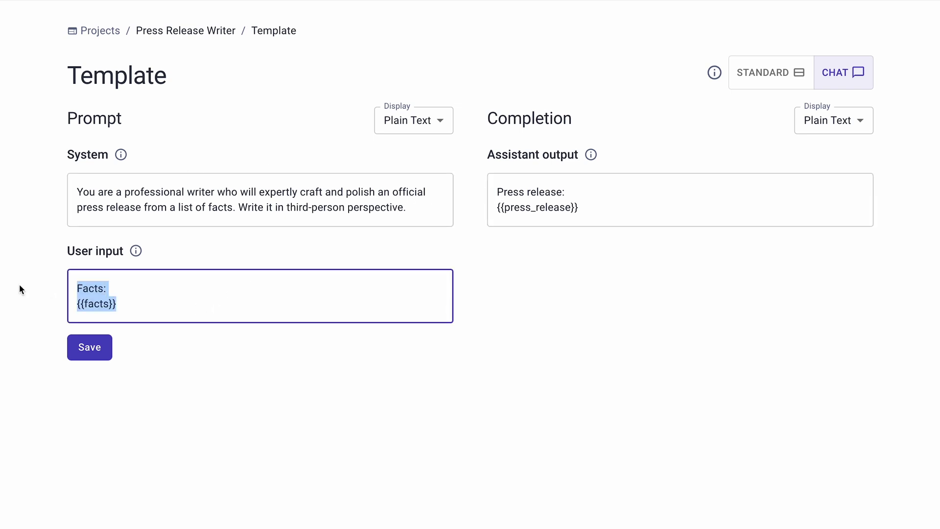
drag(127, 297, 140, 287)
key(BackSpace)
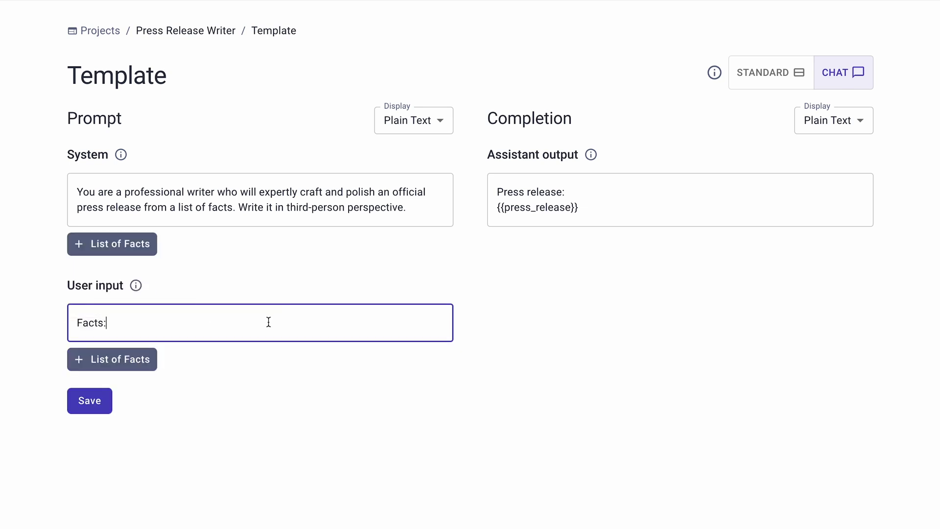
key(Return)
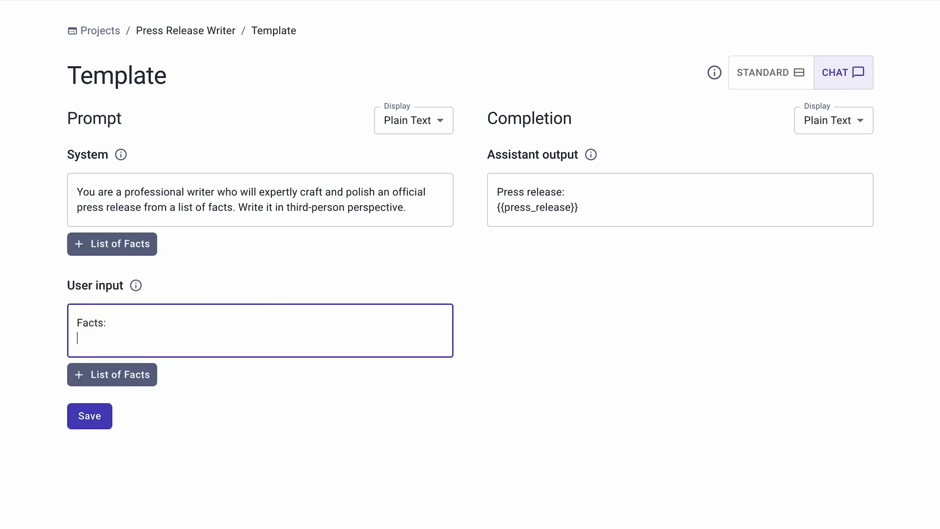
click(111, 376)
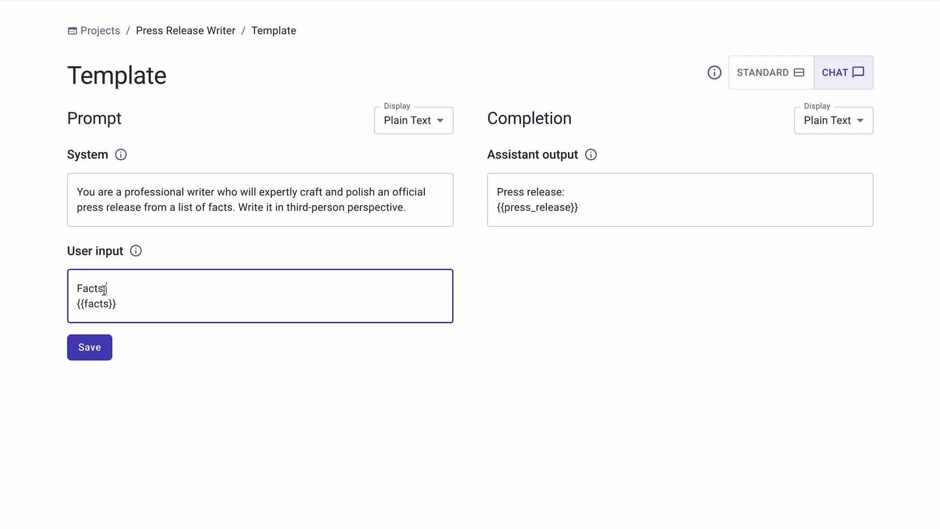
Step: Examine the template's system instructions, the facts placeholder in the user input and the press release placeholder in the assistant output
drag(107, 289, 65, 294)
click(501, 191)
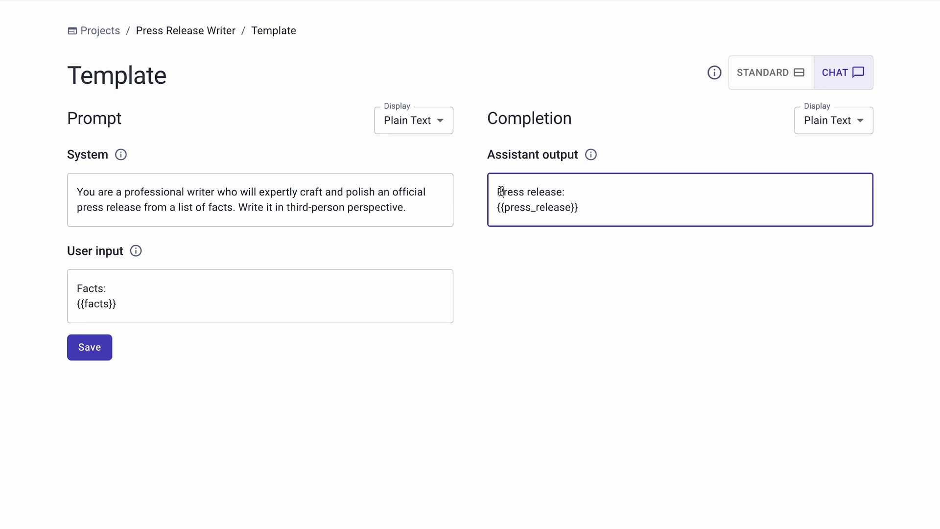
drag(631, 209, 467, 186)
drag(414, 213, 51, 190)
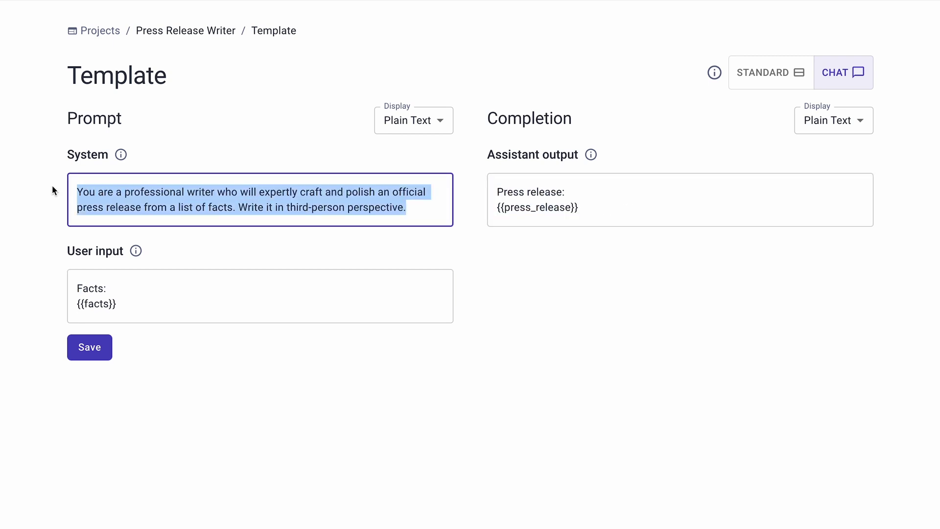
click(36, 184)
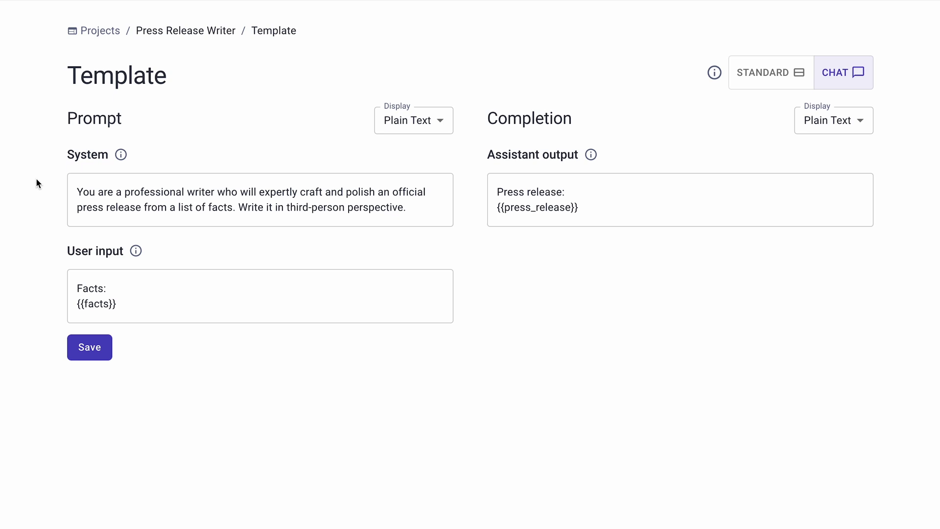
click(288, 209)
drag(431, 210, 55, 184)
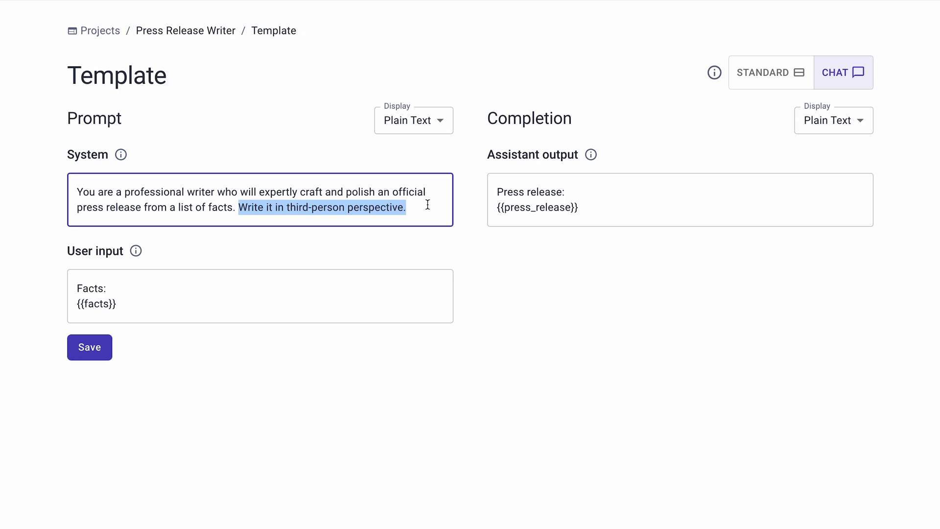
drag(594, 212, 497, 210)
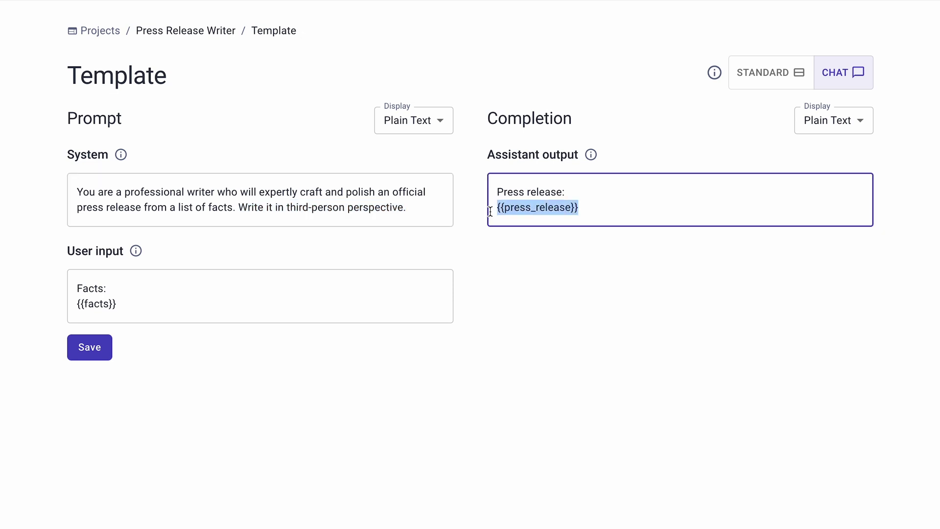
drag(160, 301, 45, 303)
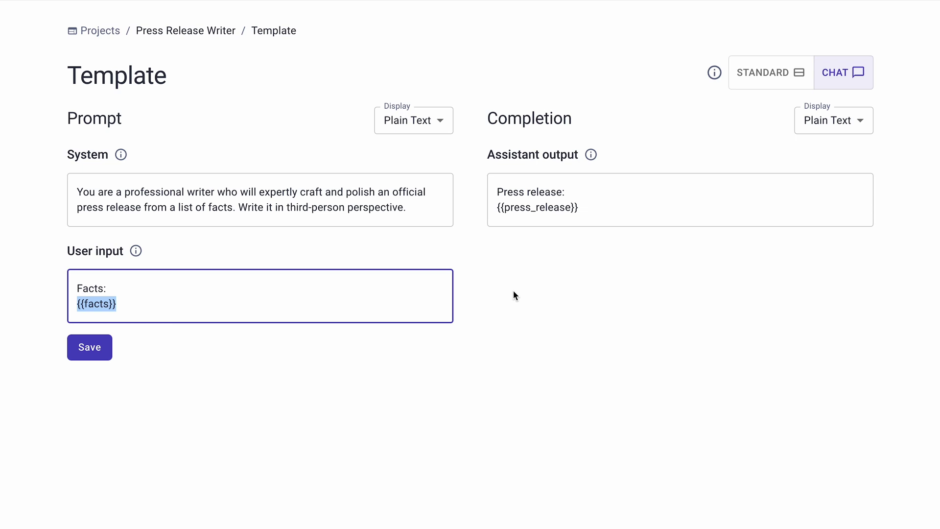
click(514, 292)
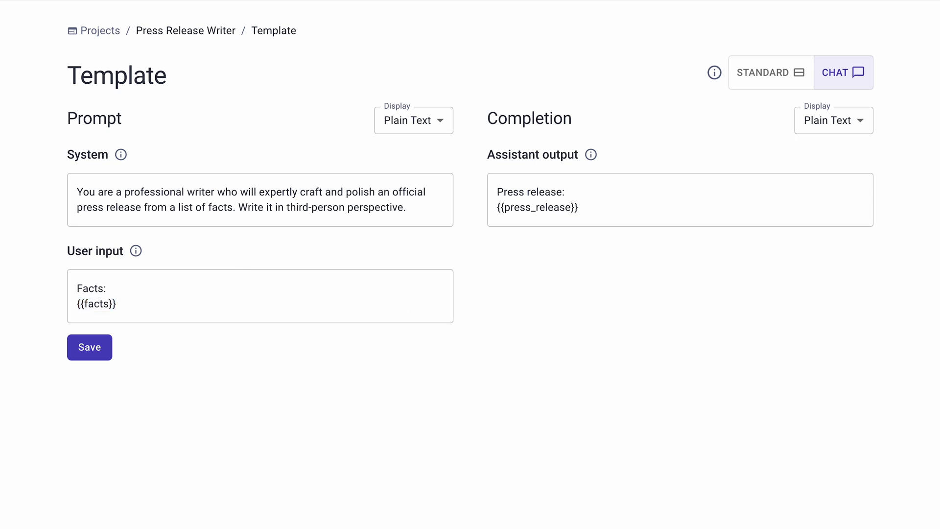
Step: Open the Tracepoint acquisition example from the project's examples for editing and inspect its press release completion
click(30, 139)
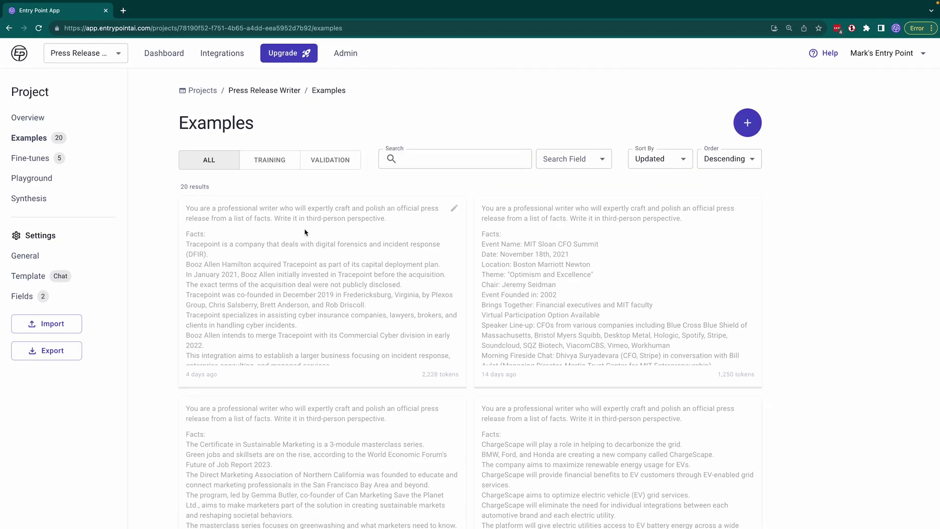
click(454, 214)
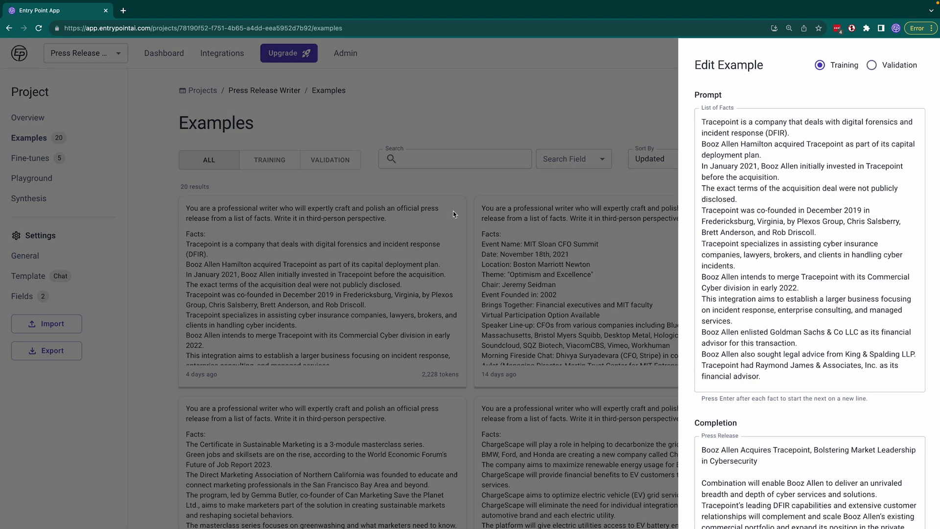
scroll(711, 138, down, 5)
drag(740, 483, 700, 233)
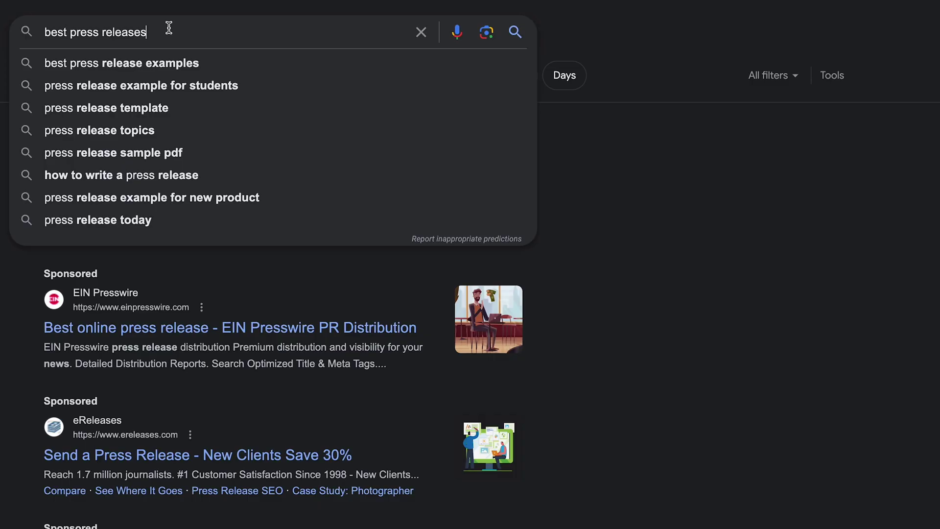
Step: Search Google for "best press release examples" and look through ContentGrip's article "11 great press release examples (plus tips!)"
click(198, 65)
scroll(489, 365, down, 5)
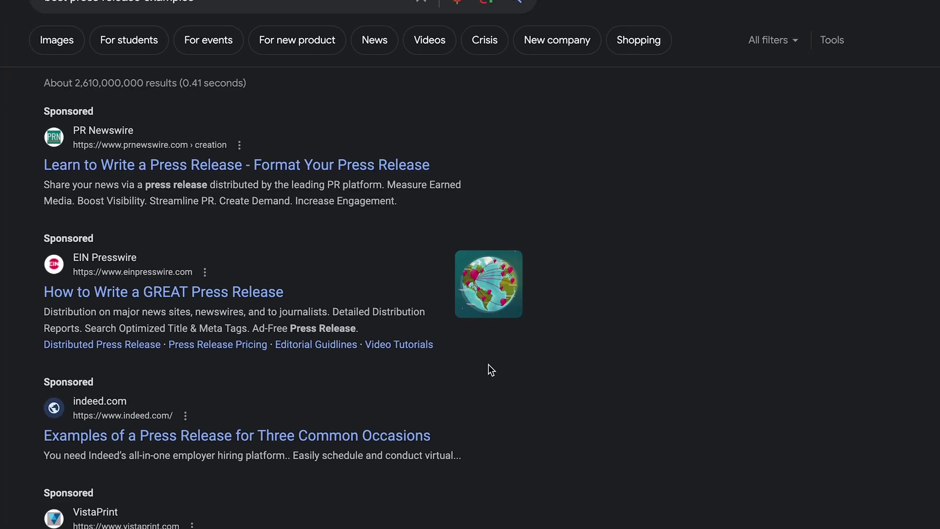
click(229, 428)
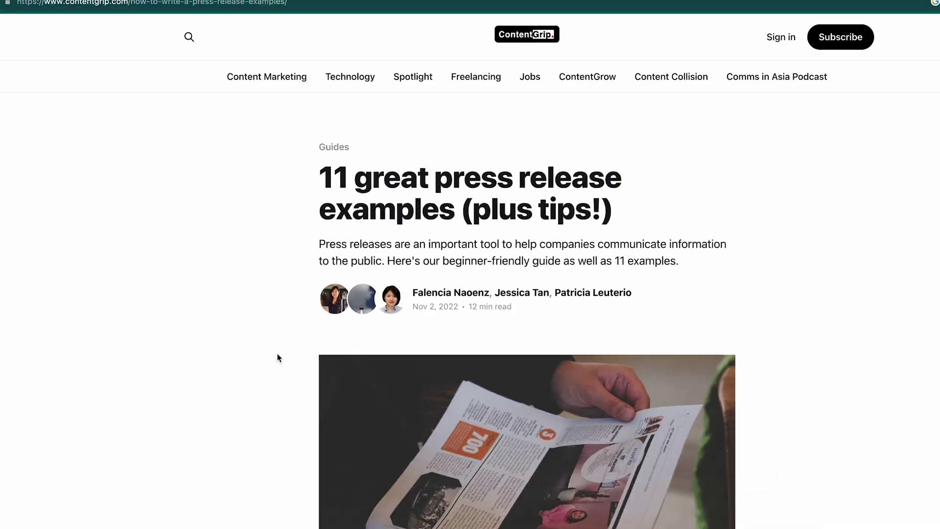
scroll(332, 324, down, 20)
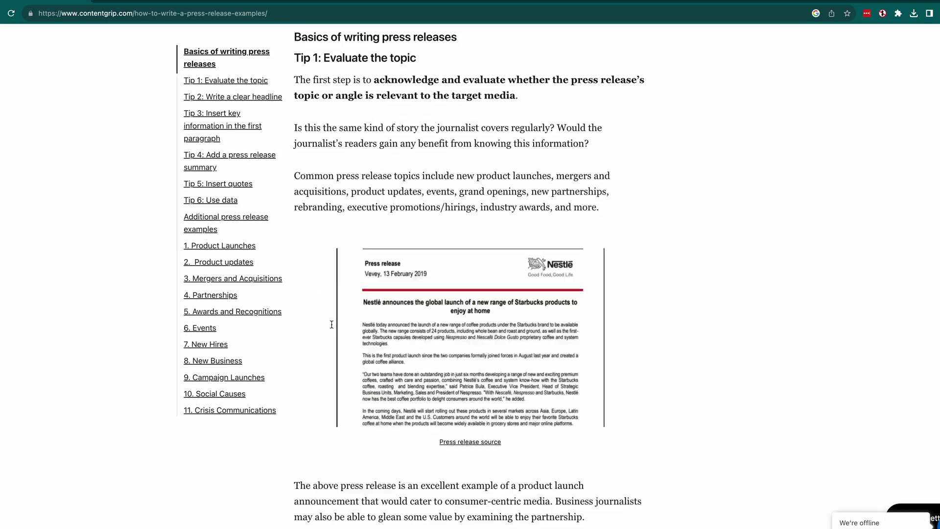
scroll(332, 324, down, 7)
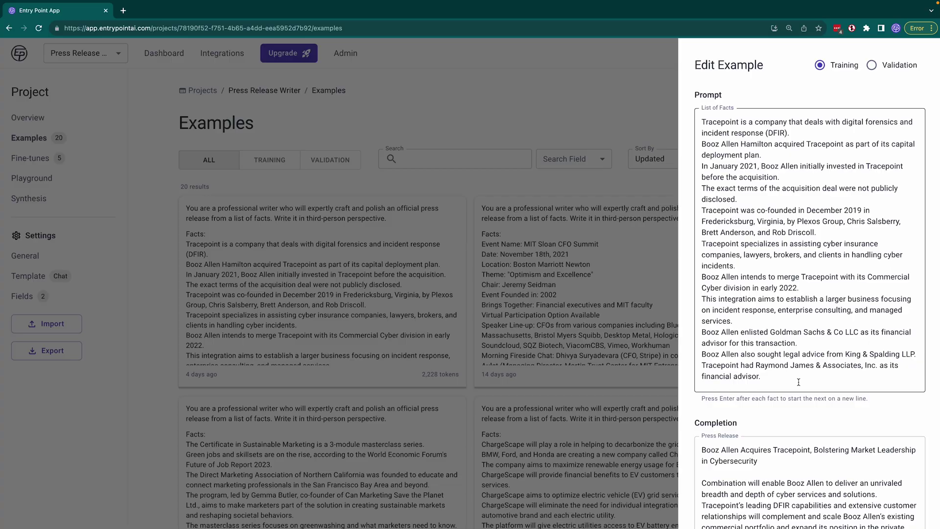
Step: Return to Entry Point, read through the Tracepoint example's List of Facts and close the example editor
drag(799, 382, 672, 104)
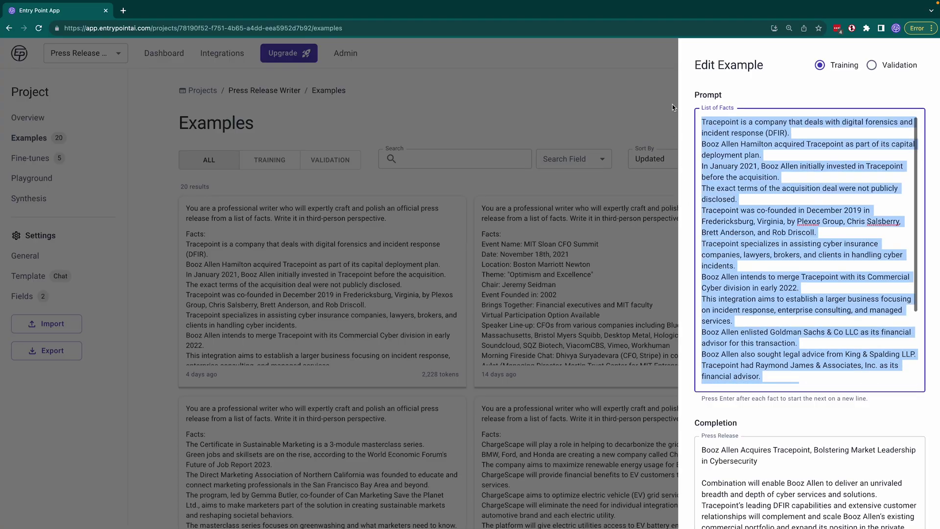
click(704, 122)
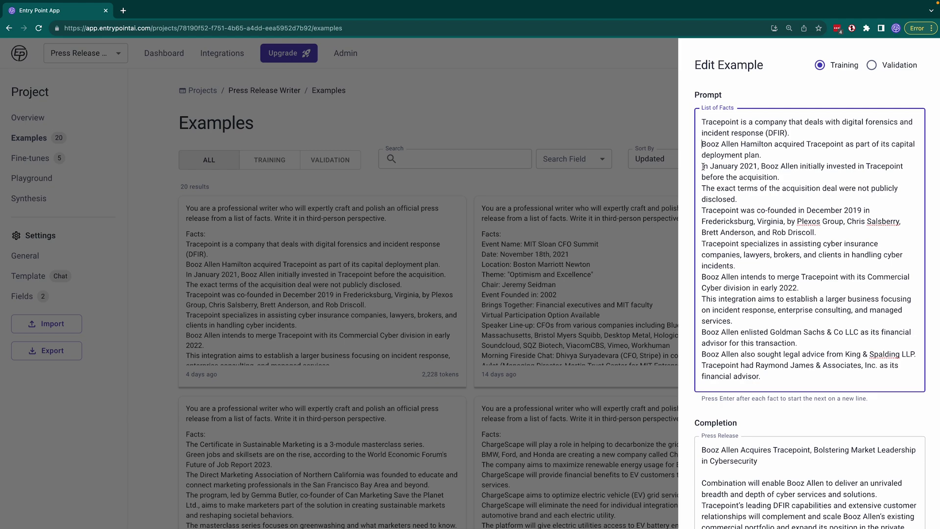
scroll(706, 183, down, 4)
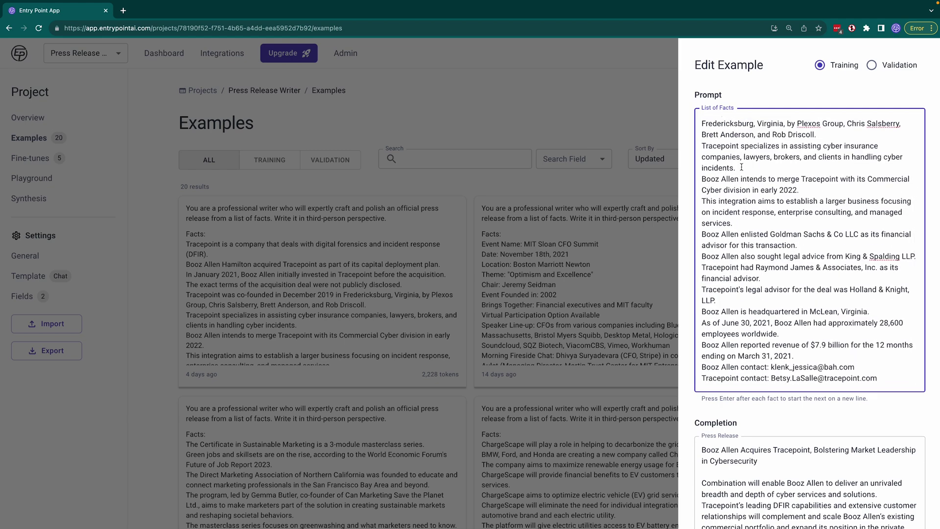
click(676, 79)
Step: Browse the project's examples and check the token count and contents of the Oracle Java 17 example
scroll(683, 220, down, 8)
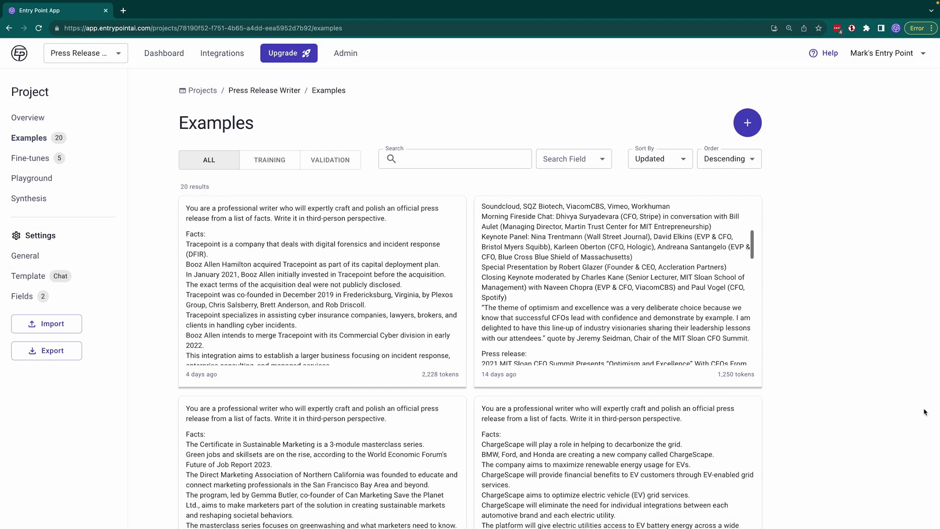
scroll(853, 371, down, 2)
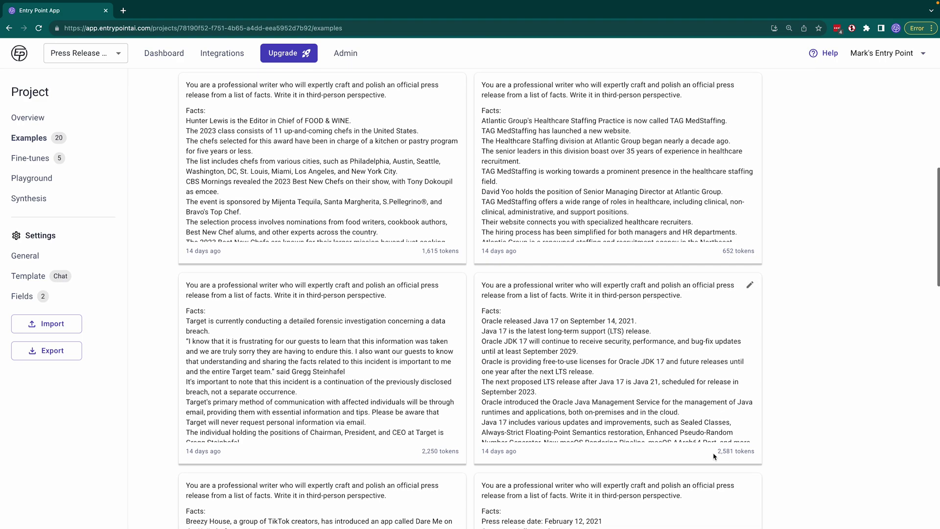
triple_click(754, 448)
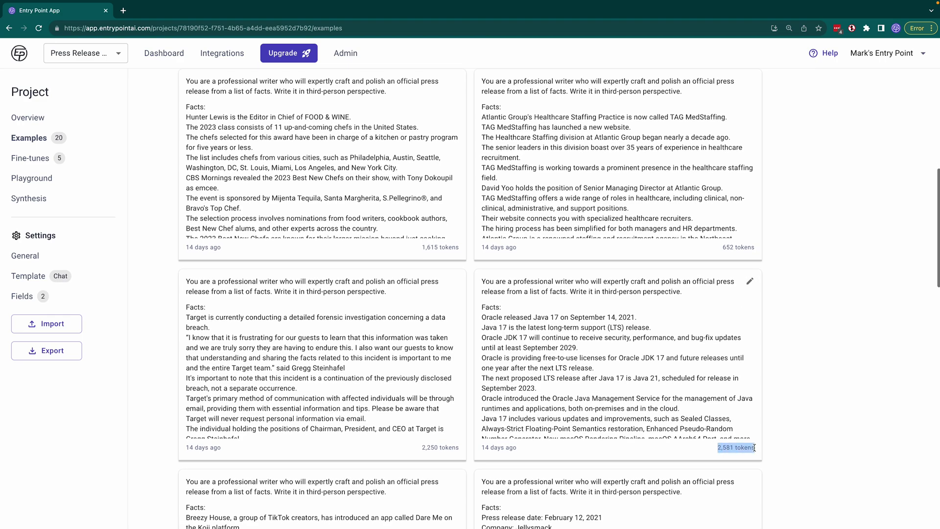
click(750, 282)
key(Escape)
scroll(836, 364, up, 5)
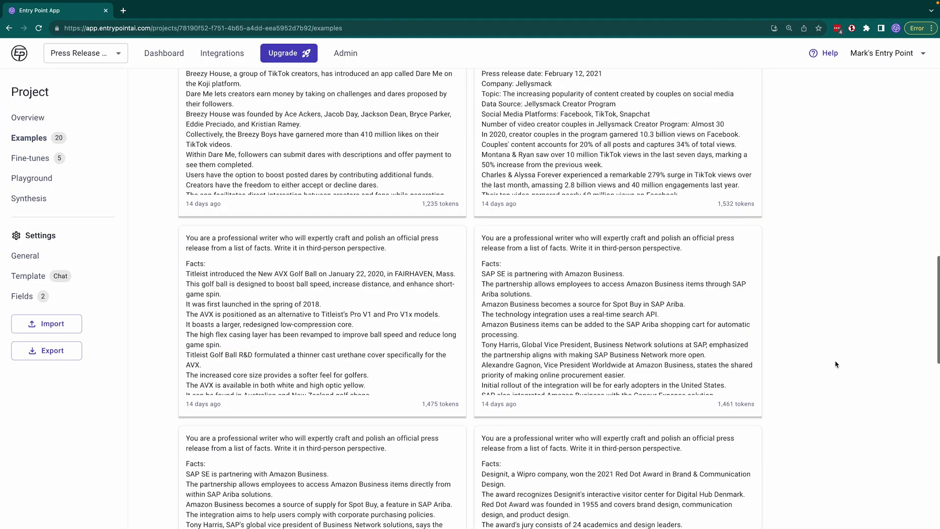
scroll(836, 364, up, 10)
scroll(835, 365, down, 15)
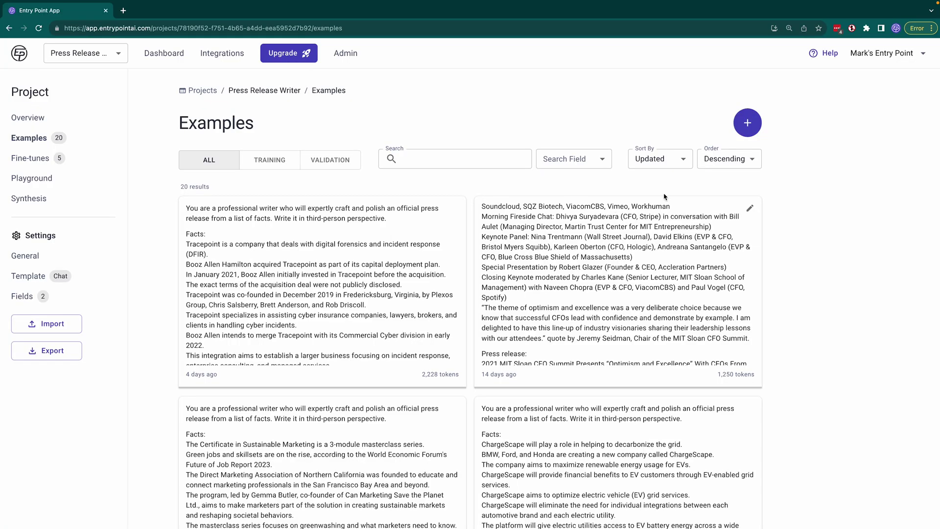
Step: Start adding a new example, and read the AI-generated Apple Inc. press release on the Synthesis page
click(748, 123)
click(742, 124)
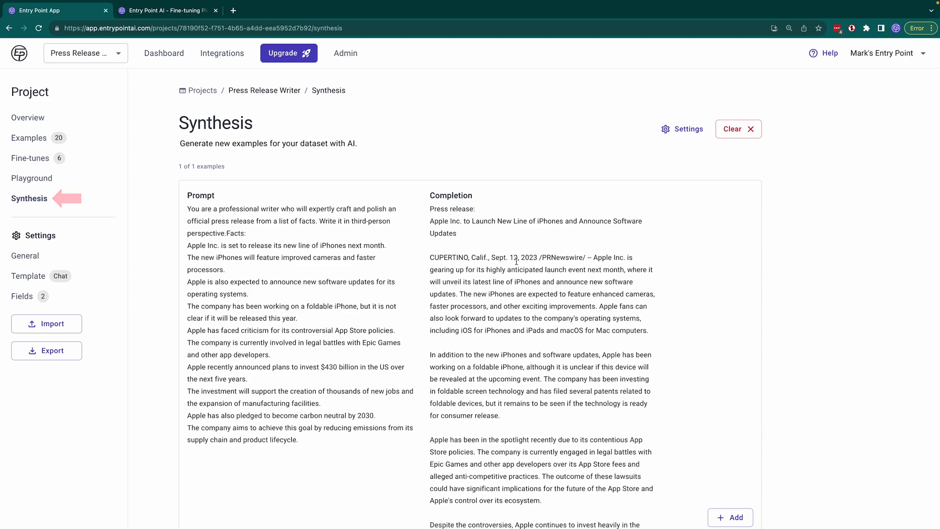
scroll(567, 273, down, 3)
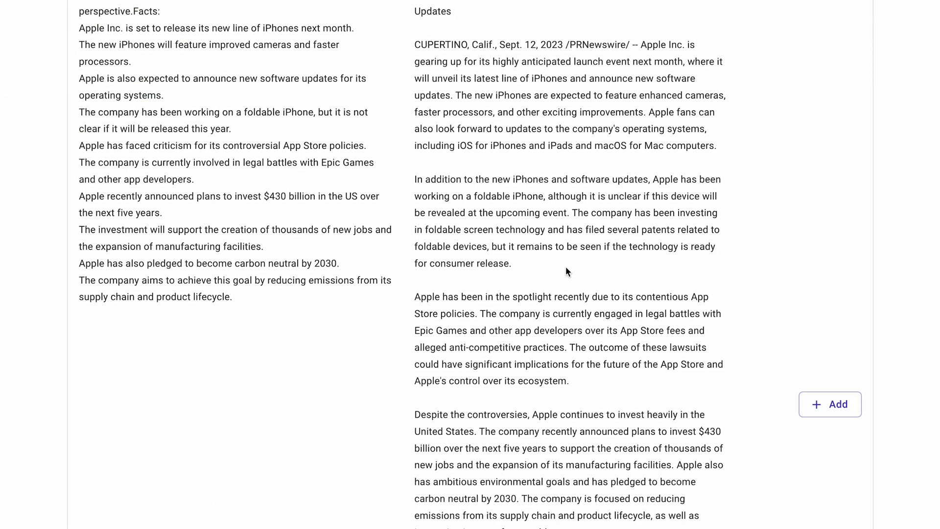
scroll(600, 293, down, 2)
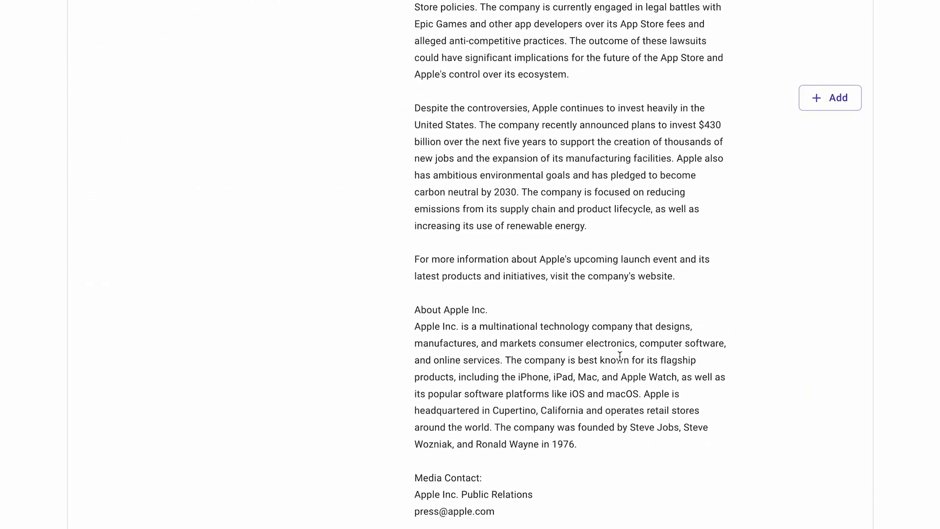
Step: Open the synthesized Apple example in the example editor, review its List of Facts and Press Release, and close the editor
scroll(651, 405, up, 10)
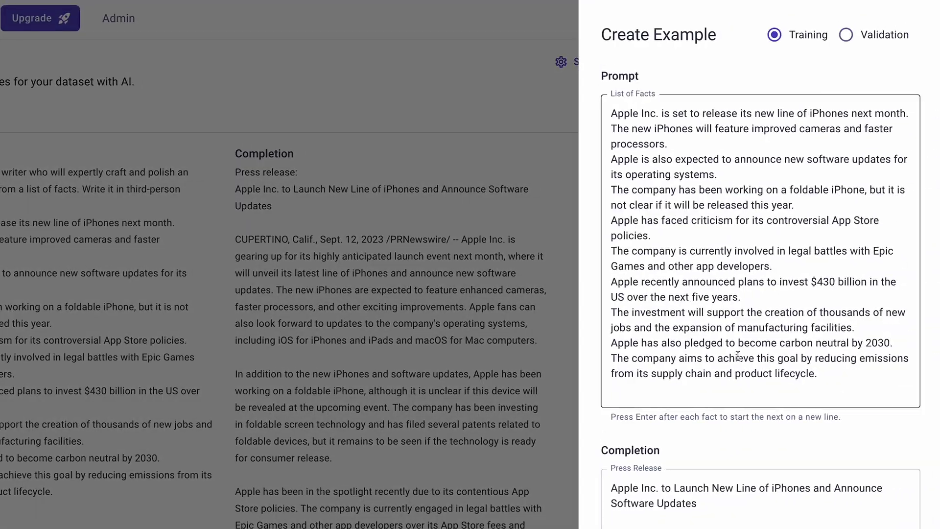
scroll(692, 424, down, 2)
scroll(810, 431, down, 5)
click(853, 506)
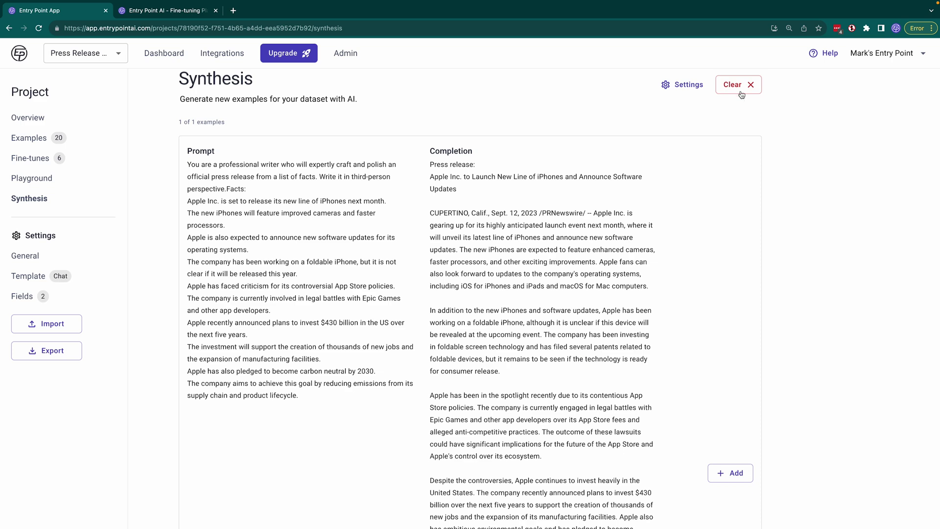
Step: Clear the synthesized Apple example and generate one new example with GPT 3.5 Turbo (16k context) as the synthesis model
click(735, 84)
click(689, 129)
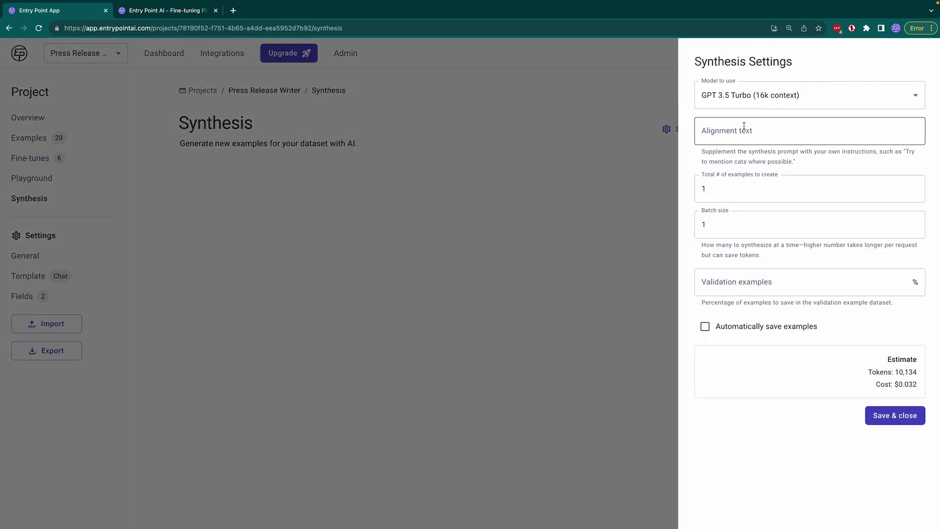
click(783, 100)
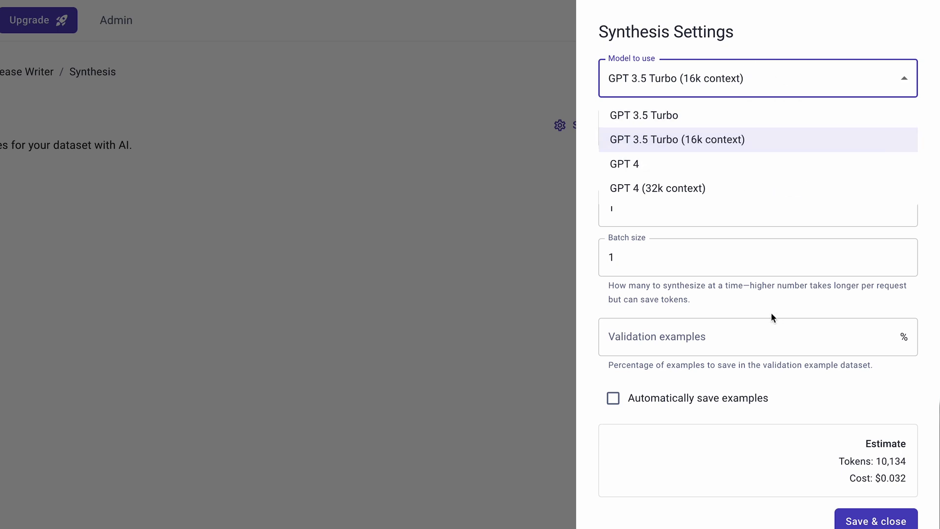
click(720, 504)
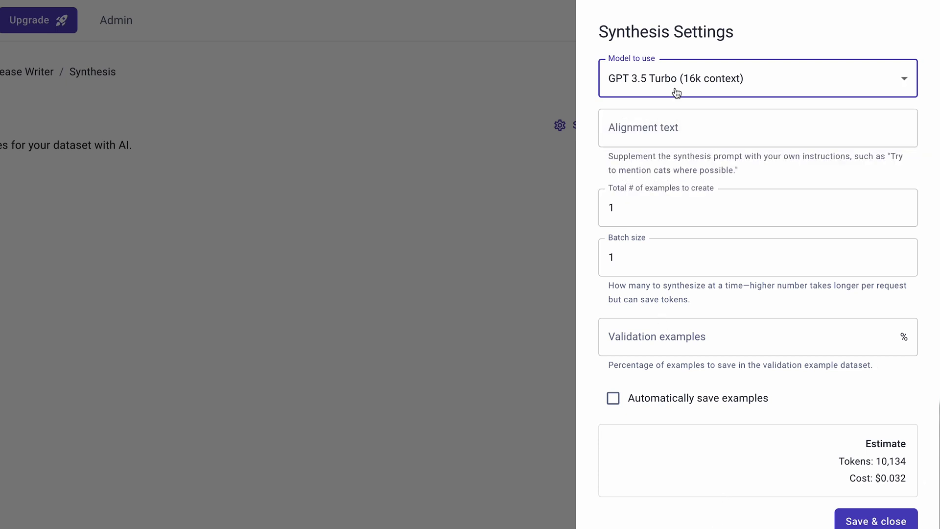
click(651, 117)
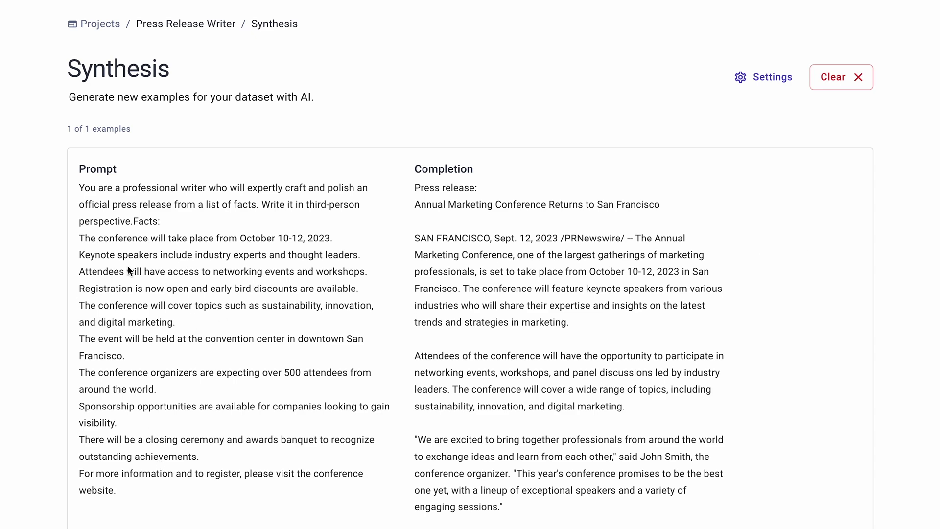
Step: Read through the synthesized Annual Marketing Conference facts and press release, and start adding the example to the dataset
scroll(132, 264, down, 1)
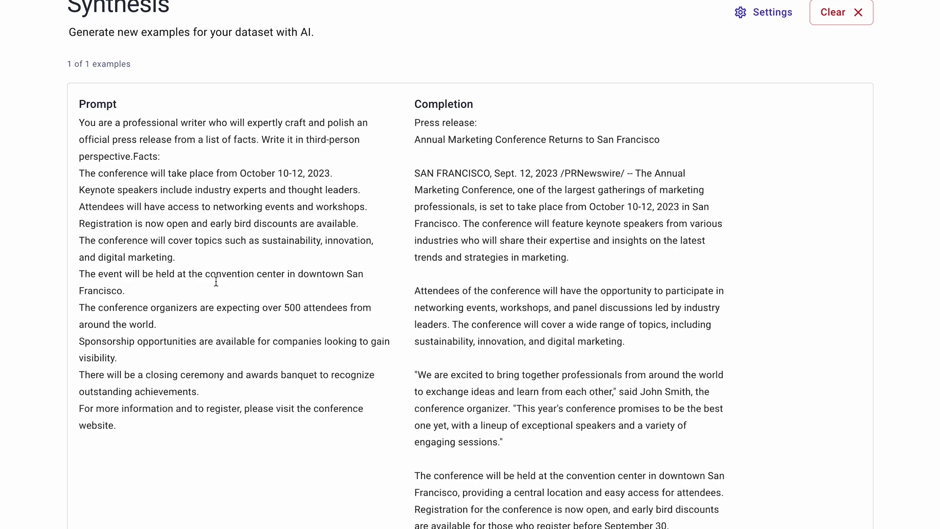
drag(413, 139, 667, 271)
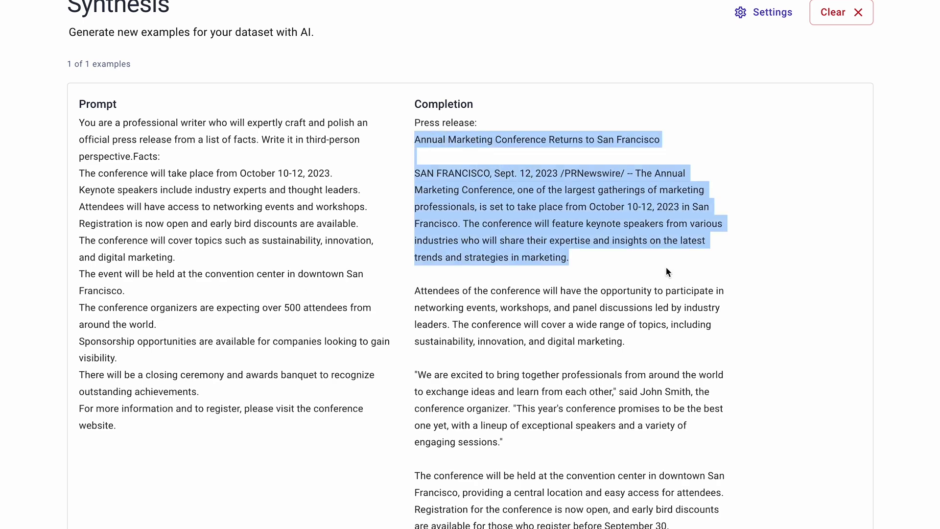
click(669, 272)
scroll(656, 279, down, 5)
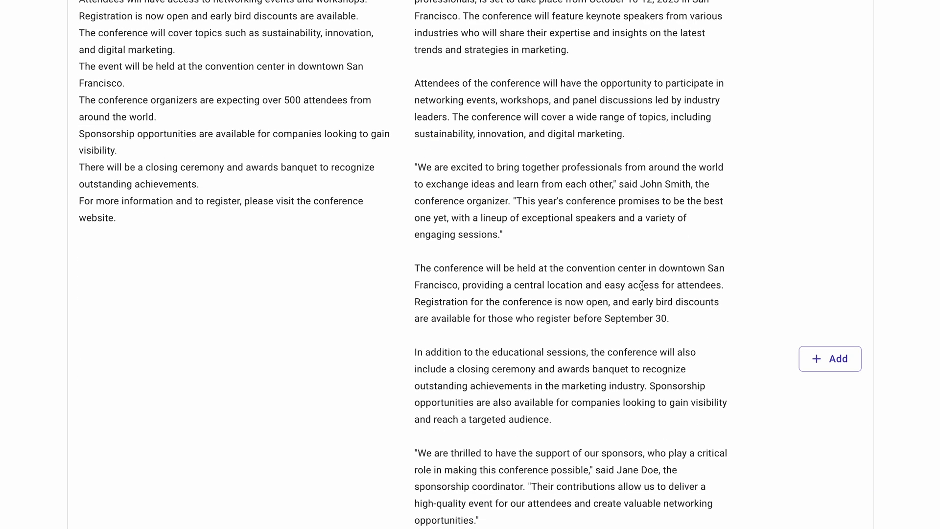
scroll(663, 372, down, 2)
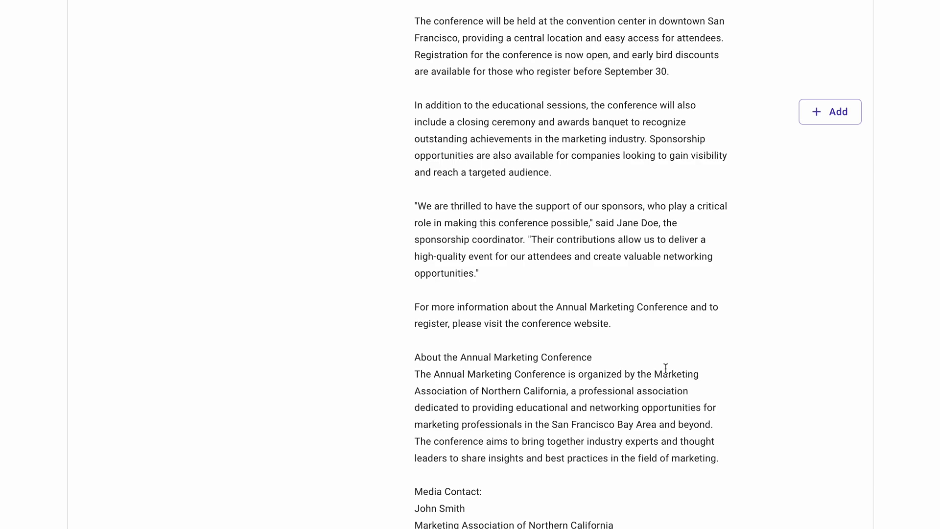
scroll(666, 371, up, 7)
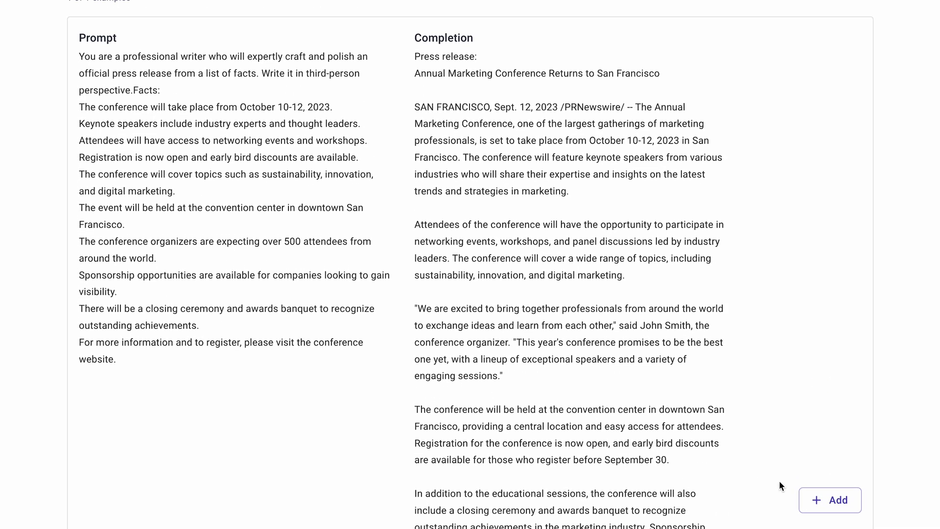
click(828, 500)
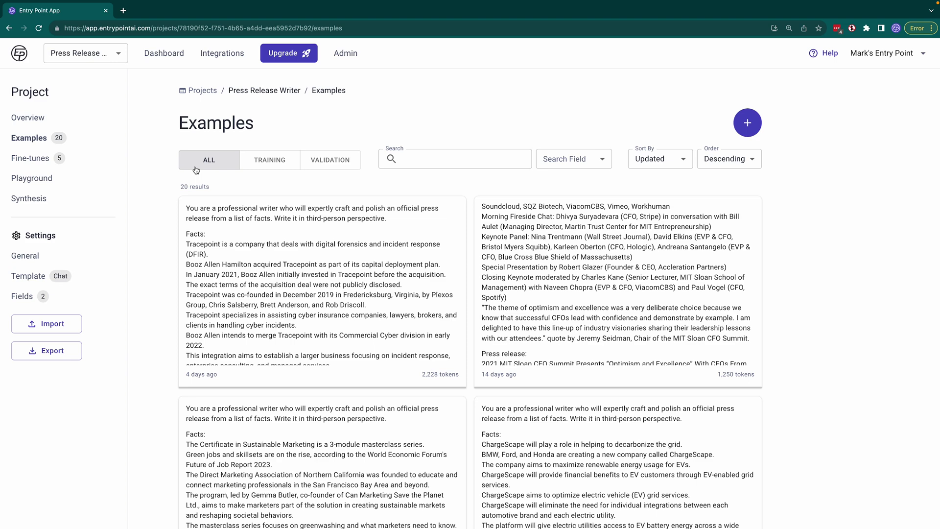
Step: Set up a new fine-tune for the project on OpenAI with GPT-3.5 Turbo as the base model
click(25, 157)
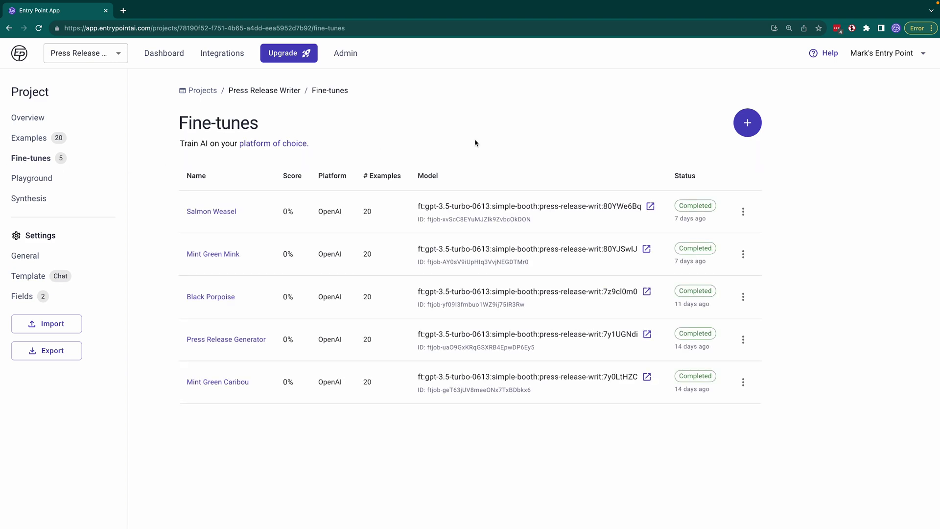
click(747, 123)
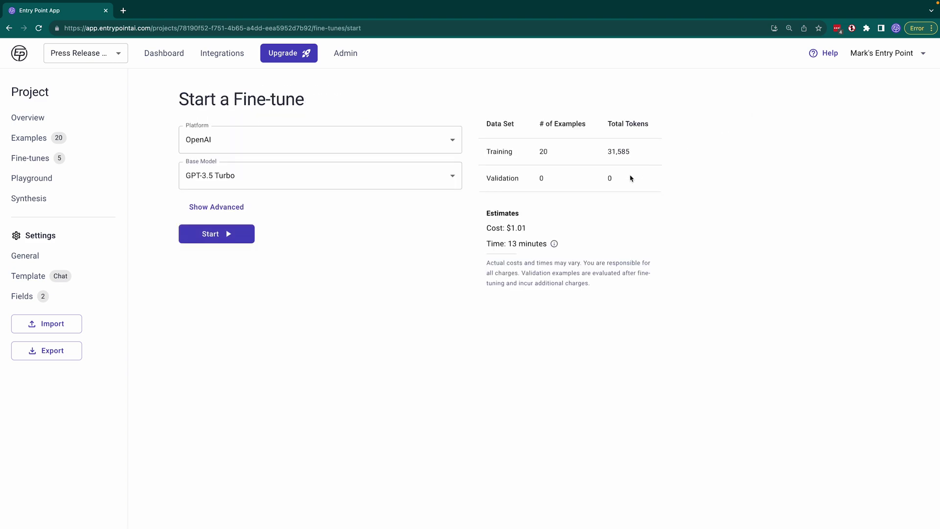
click(264, 182)
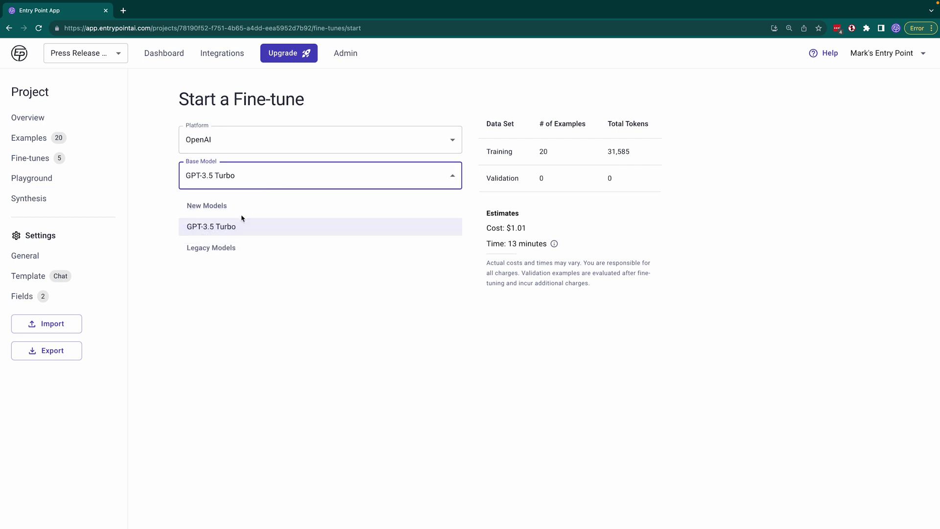
click(235, 230)
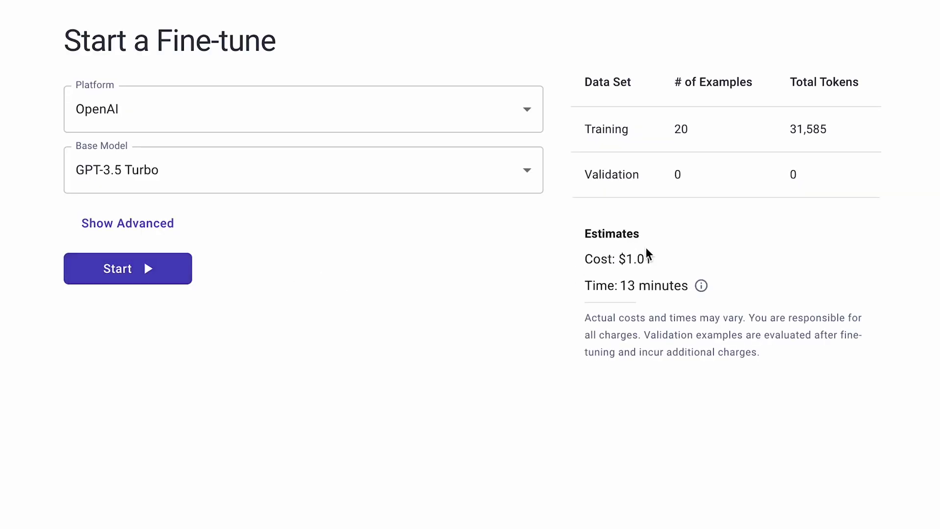
Step: Check the cost estimate, reveal the advanced options and start the fine-tune with 4 epochs
drag(657, 255, 583, 255)
click(583, 258)
click(169, 224)
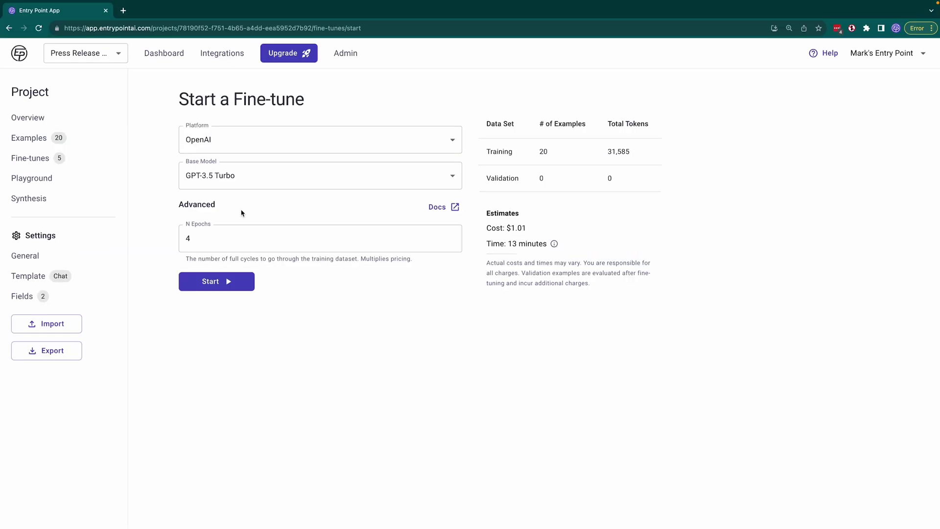
click(214, 238)
drag(214, 238, 159, 238)
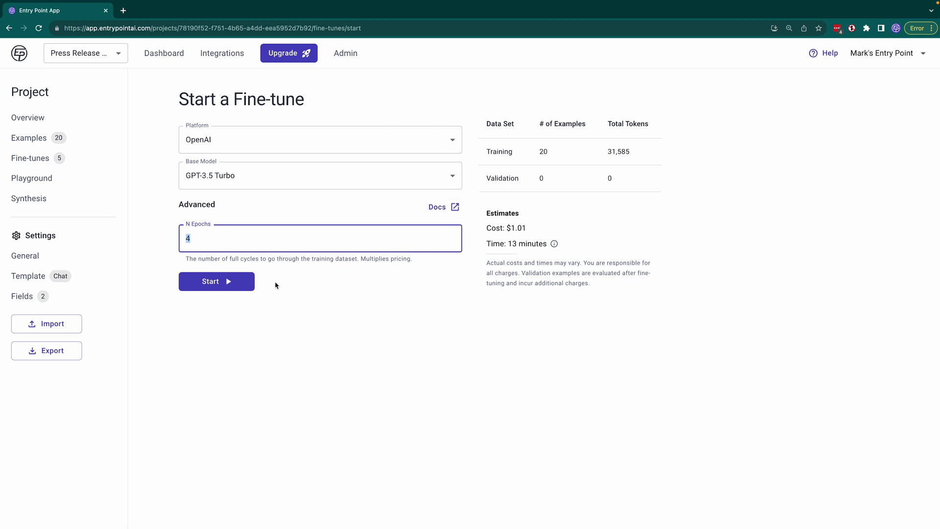
click(245, 287)
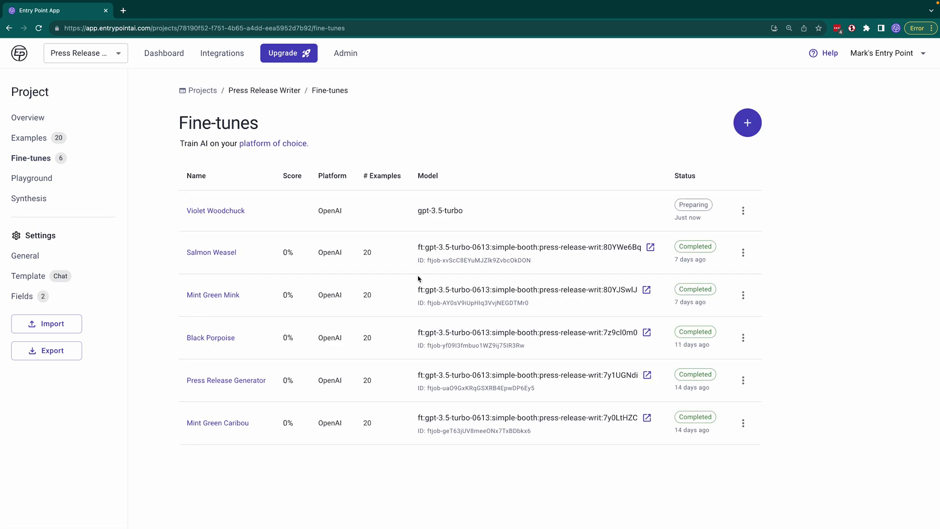
Step: Open the completed Salmon Weasel fine-tune and review its details and prompt template
click(219, 259)
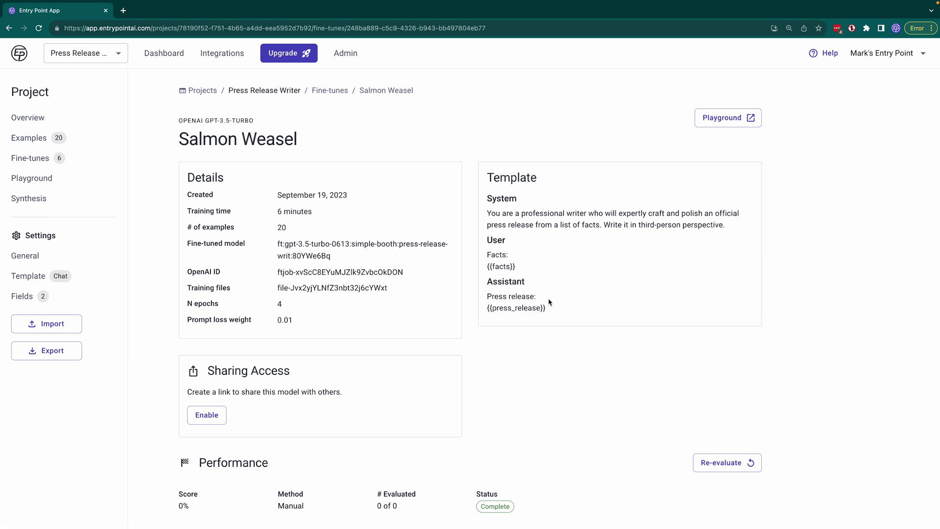
triple_click(568, 307)
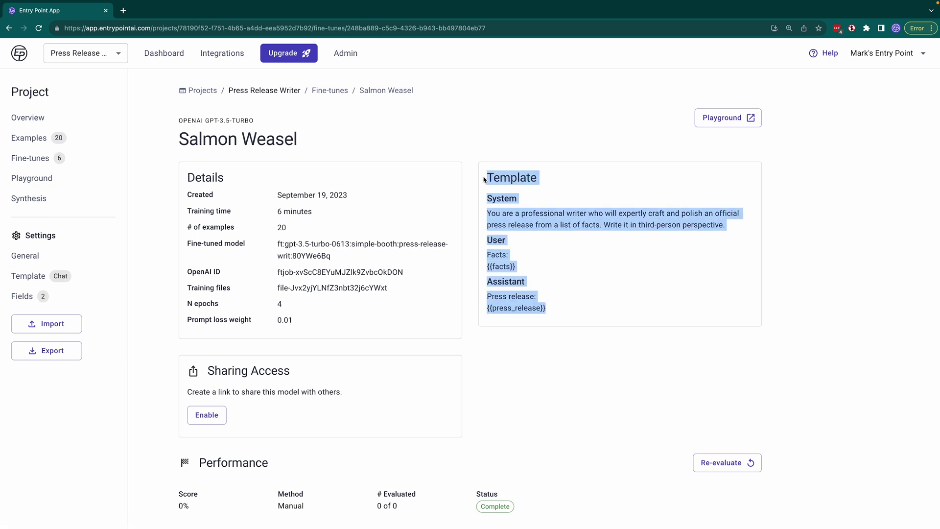
click(591, 303)
scroll(535, 378, down, 1)
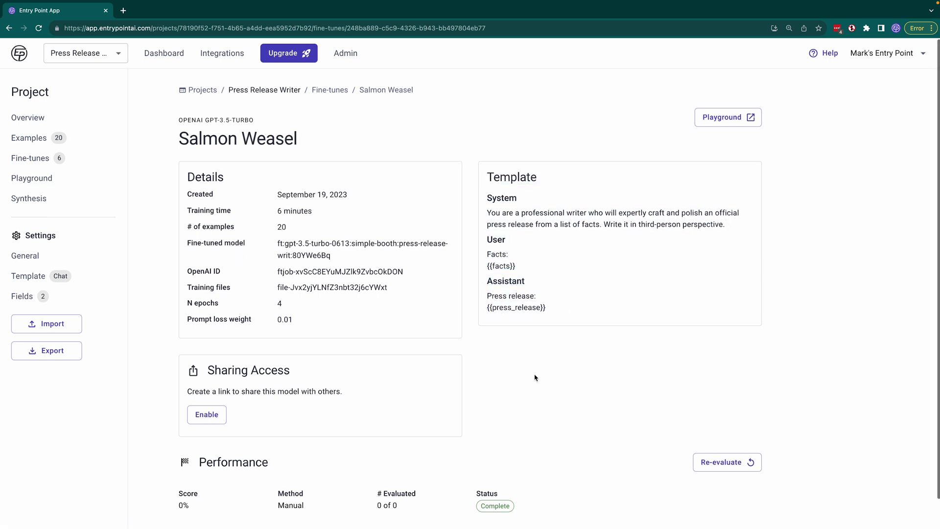
Step: Open Salmon Weasel in the Playground and paste the Prompt Engineering Conference facts into the List of Facts
click(722, 118)
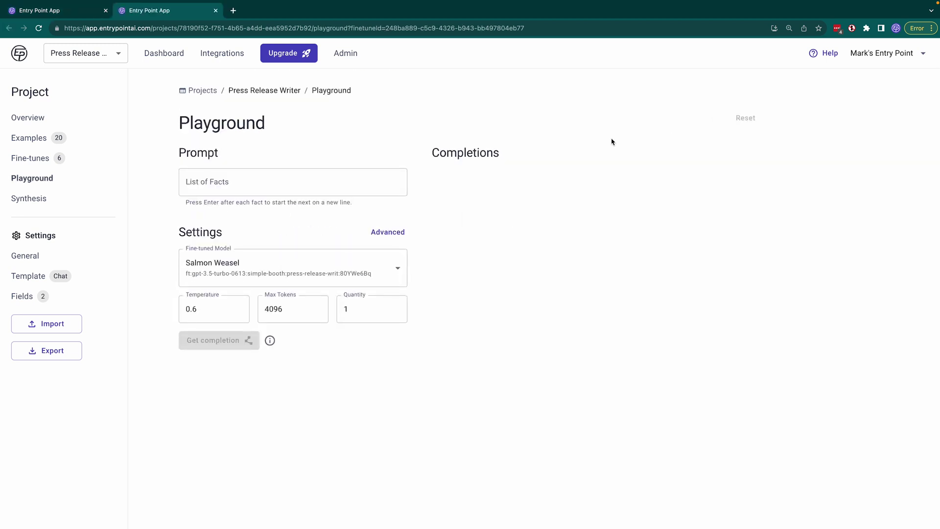
click(297, 187)
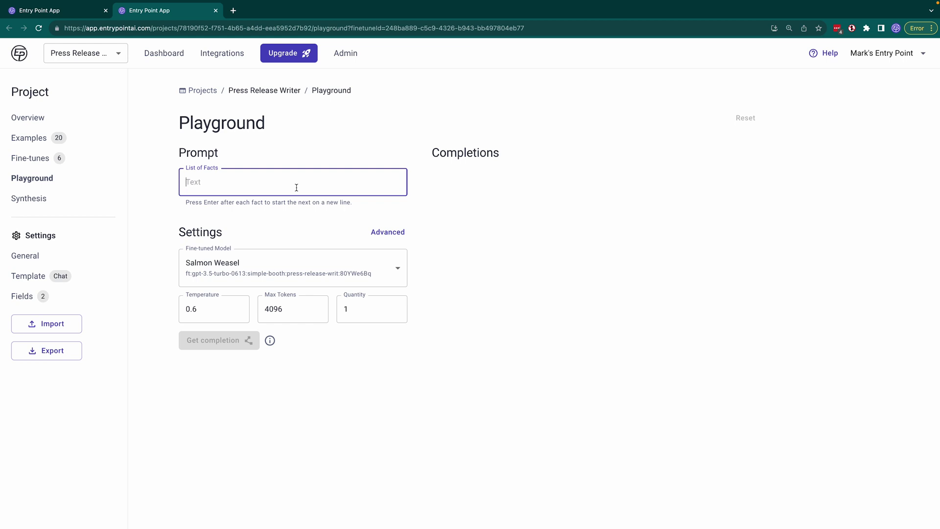
key(ctrl+v)
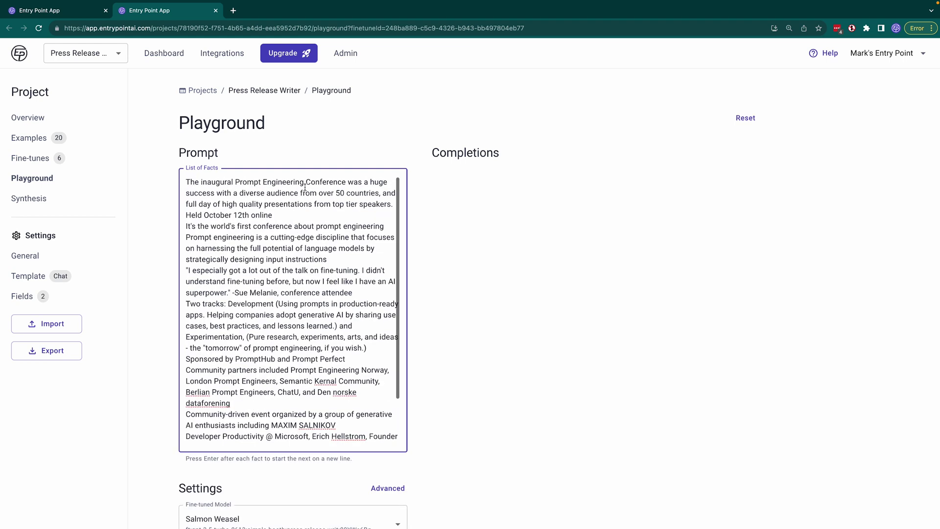
scroll(303, 213, up, 2)
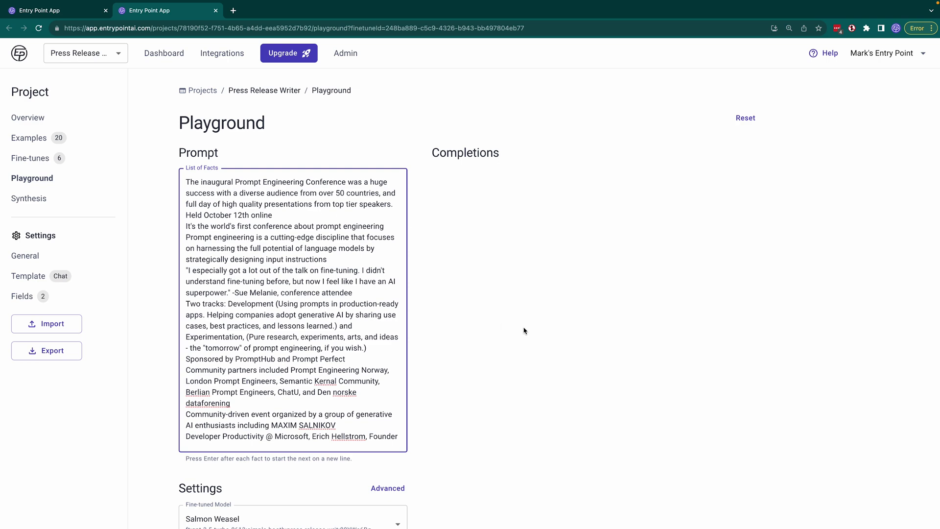
Step: Keep Salmon Weasel as the fine-tuned model and generate one completion at temperature 0.6 with 4096 max tokens
scroll(525, 329, down, 3)
scroll(557, 392, up, 3)
scroll(489, 367, down, 3)
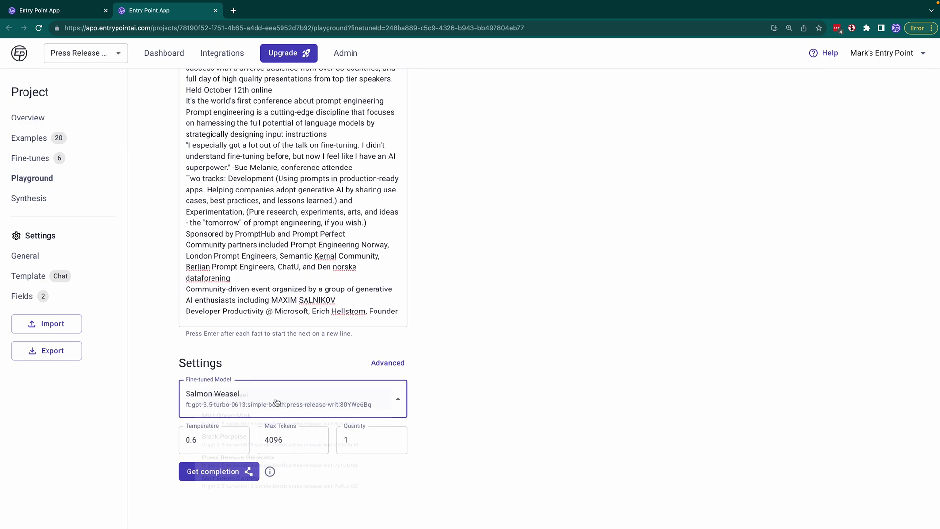
click(276, 401)
click(275, 401)
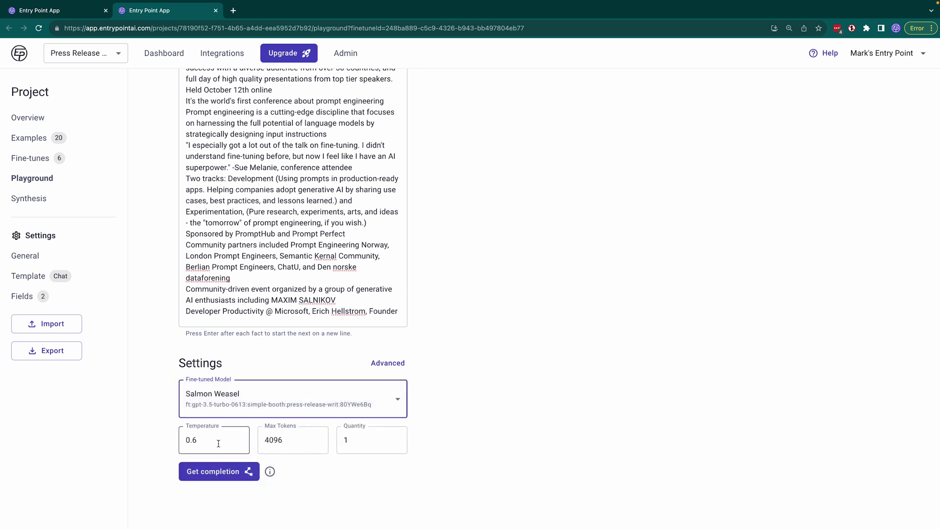
click(238, 472)
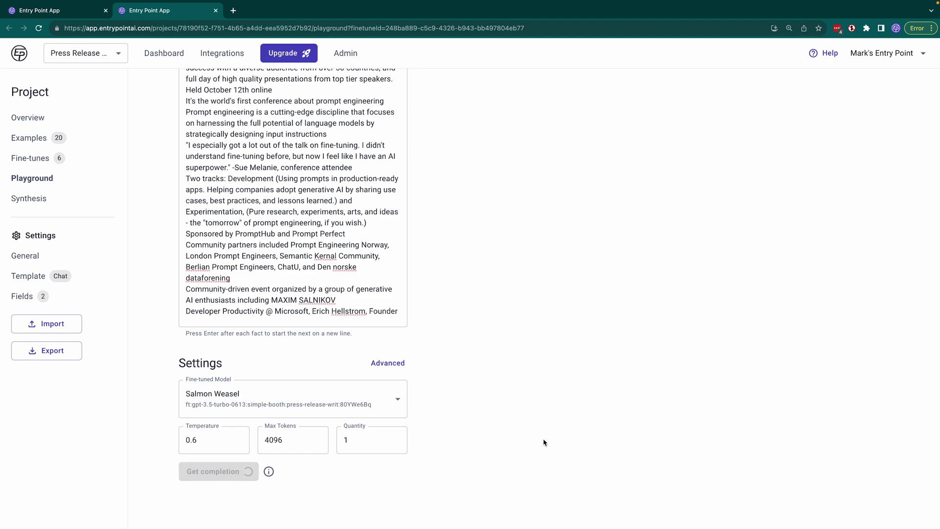
Step: Read the generated Prompt Engineering Conference press release from headline to closing contact line and compare it with the listed facts
scroll(543, 443, up, 3)
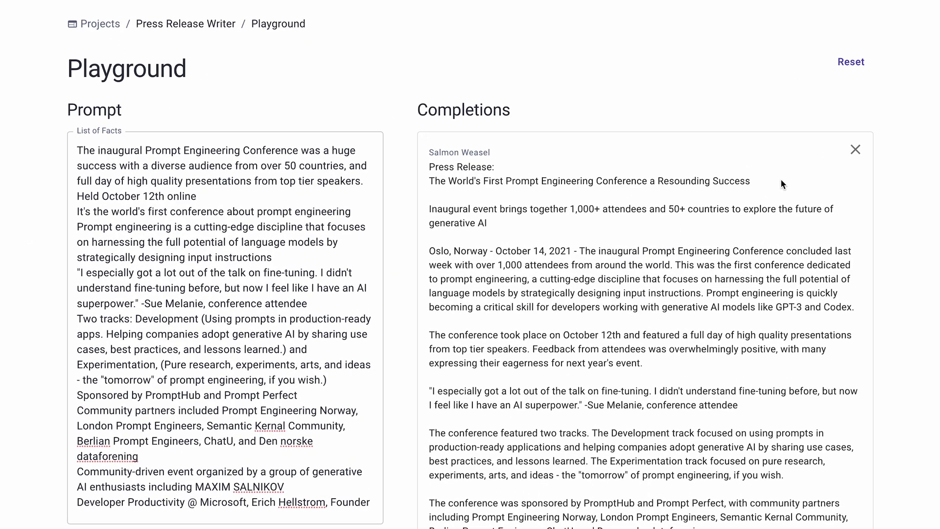
drag(691, 203, 422, 183)
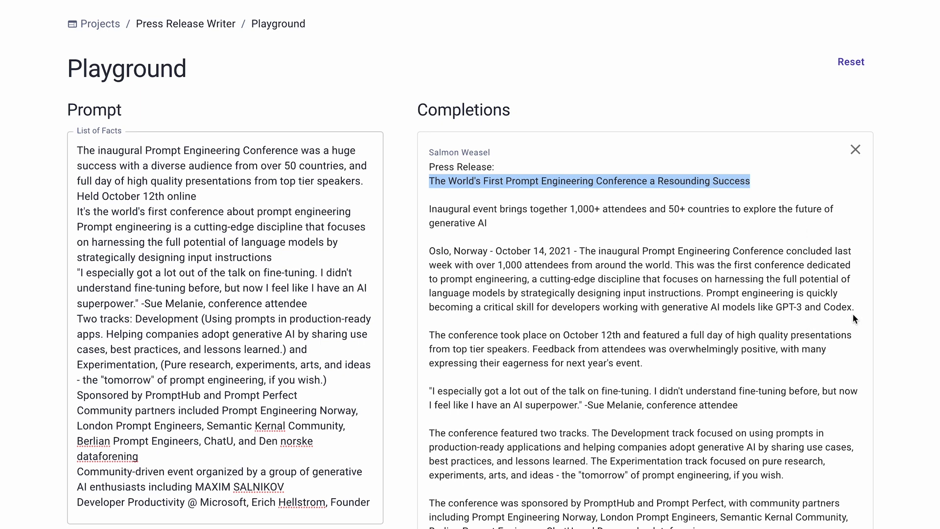
scroll(723, 377, down, 3)
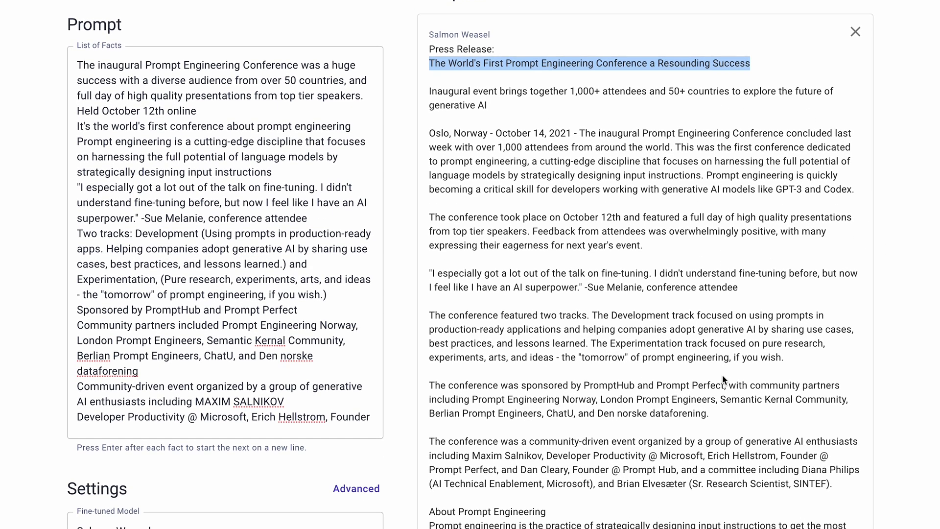
scroll(723, 378, down, 3)
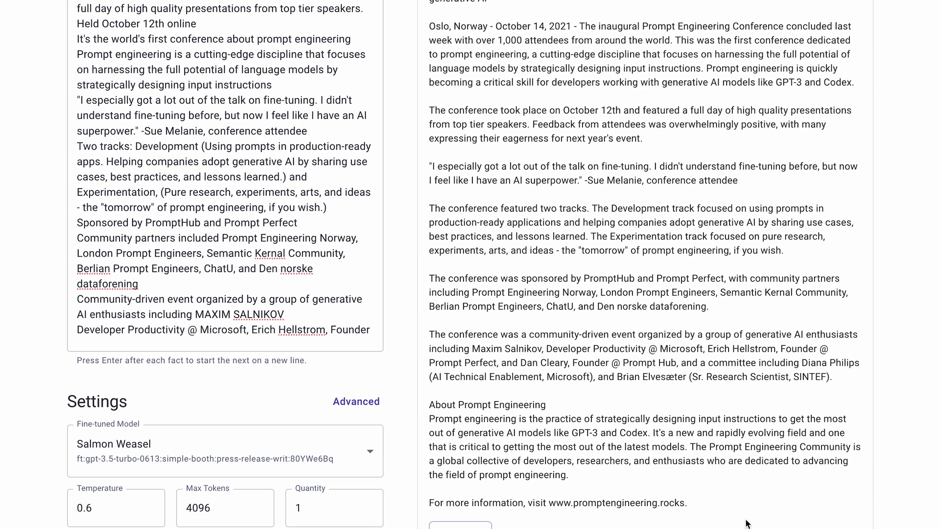
scroll(748, 523, up, 6)
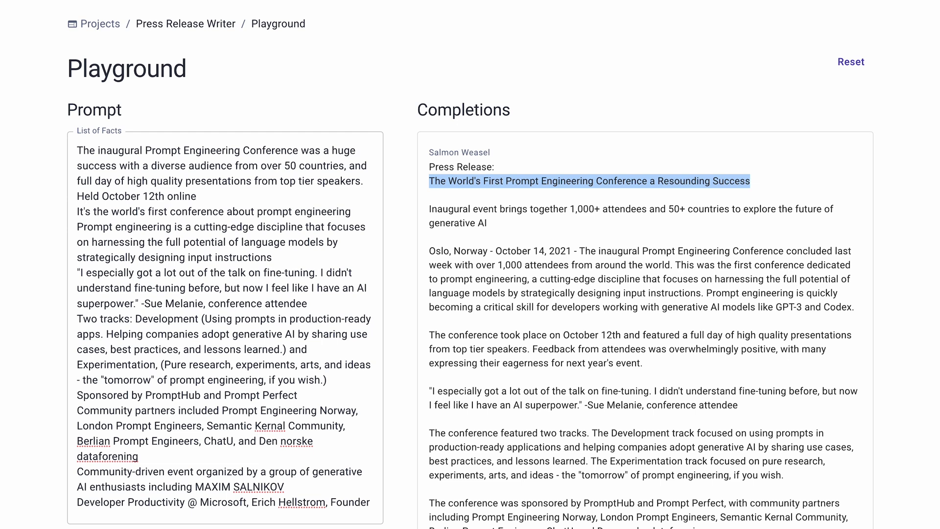
click(336, 319)
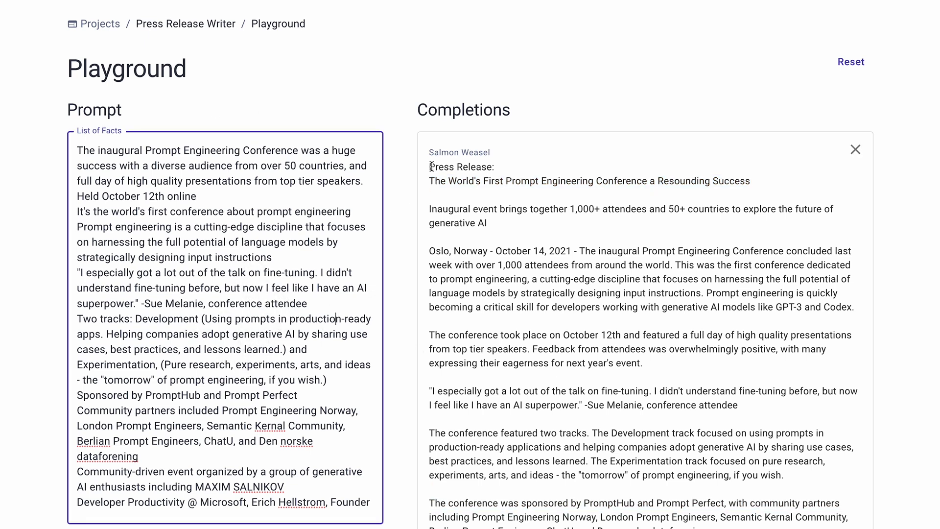
Step: Review the press release's conference tracks, sponsors and organizers against the facts, and highlight its closing website line
scroll(556, 429, down, 2)
scroll(559, 421, down, 2)
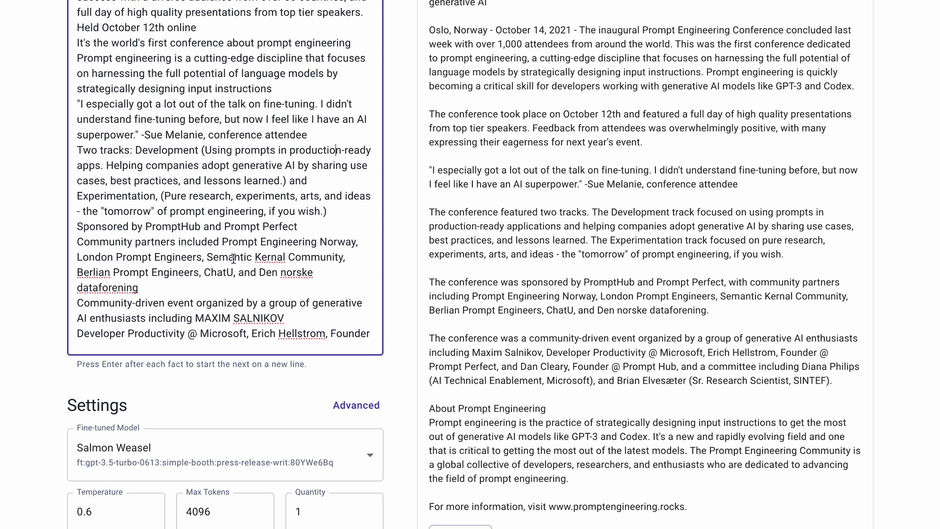
scroll(644, 364, up, 1)
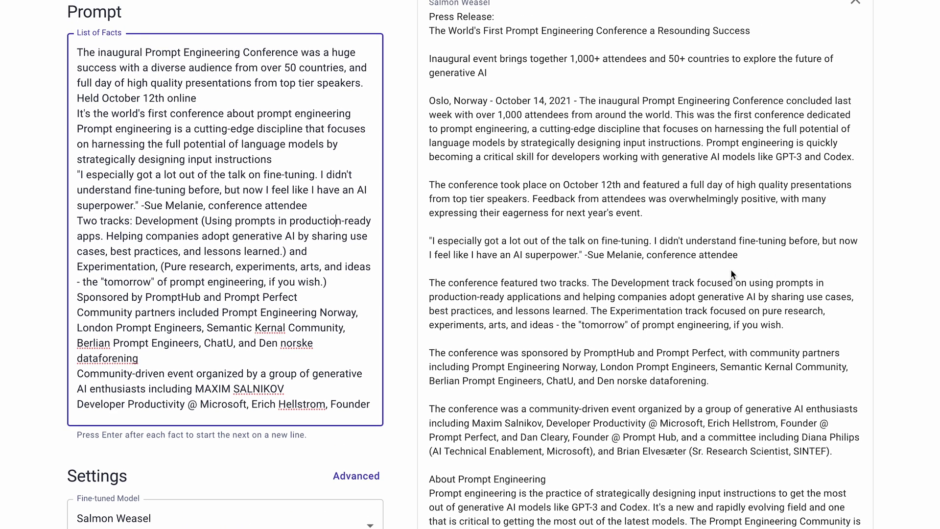
scroll(710, 325, up, 1)
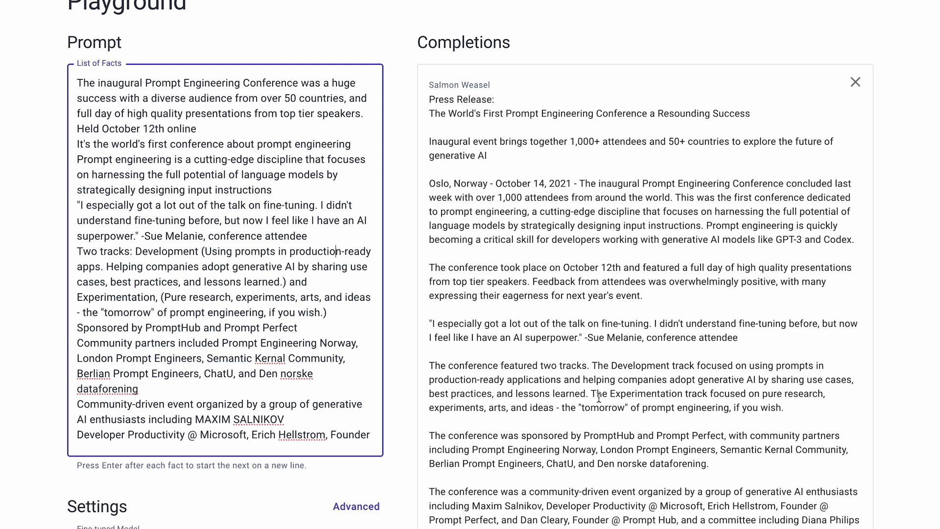
scroll(697, 343, down, 3)
drag(693, 509, 429, 505)
click(537, 356)
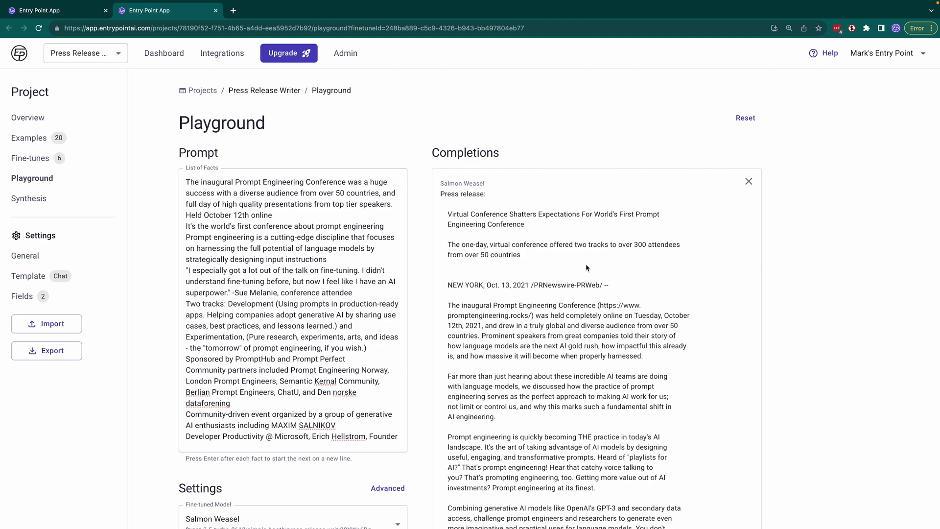
Step: Read the Salmon Weasel press release generated at temperature 1 through to its contact block
scroll(688, 278, down, 10)
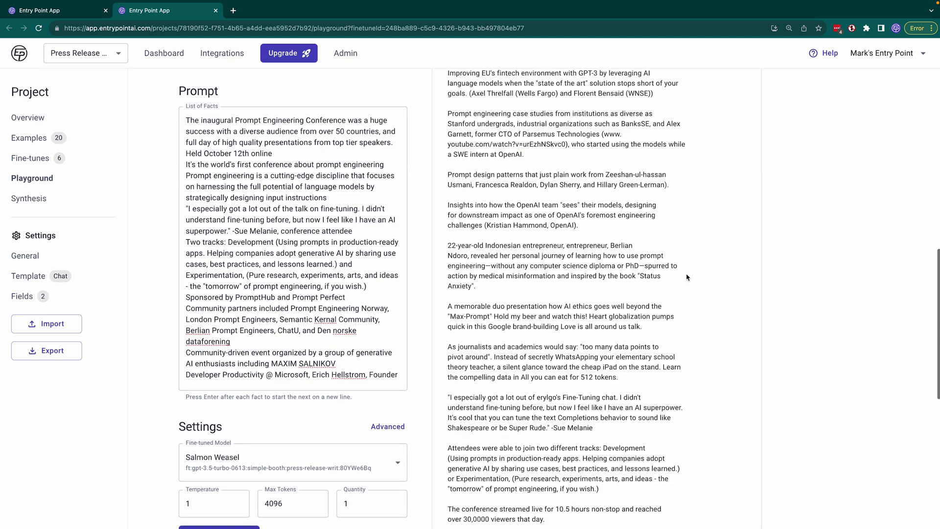
scroll(687, 278, down, 8)
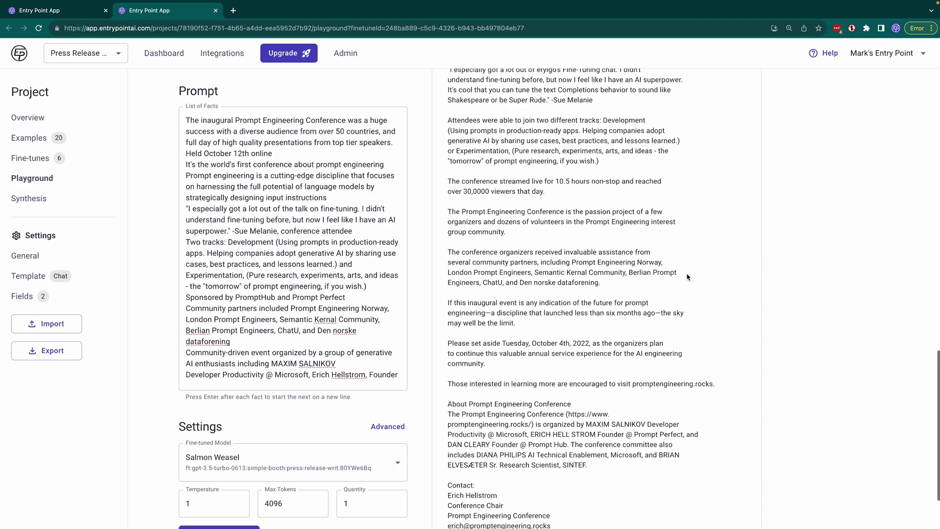